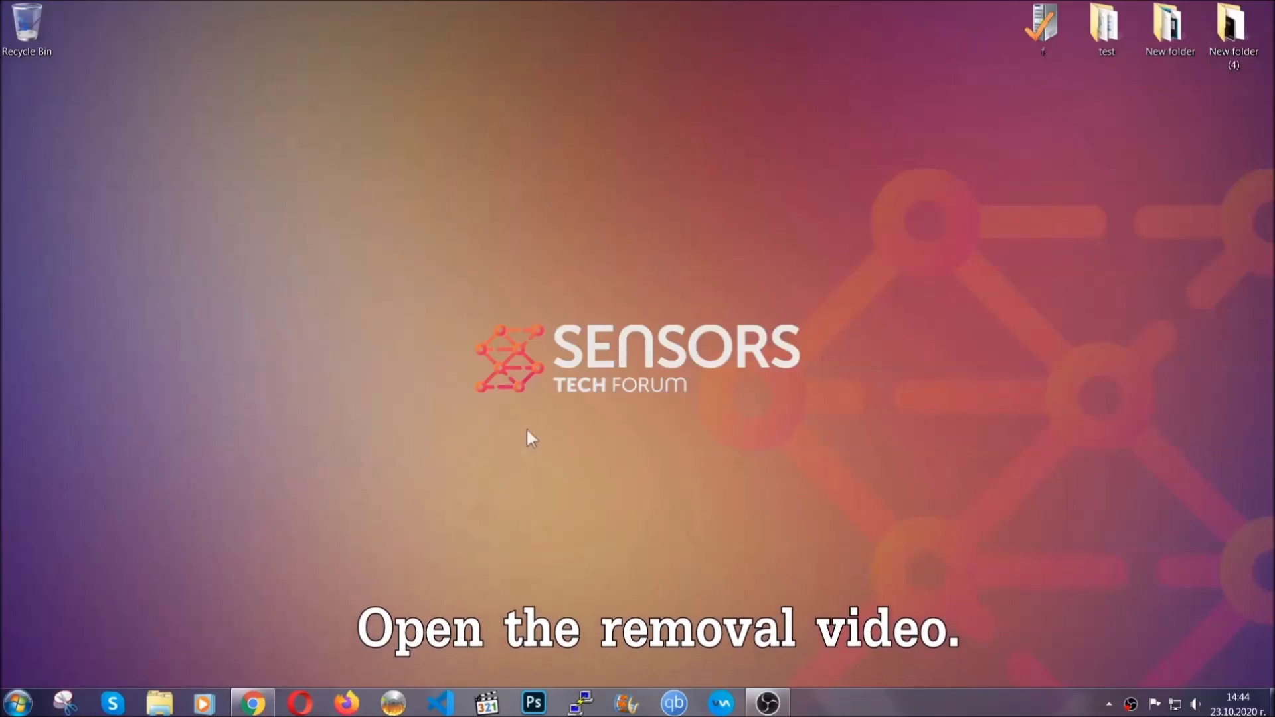
Step: Follow the SensorsTechForum link in the YouTube video description to download and run SpyHunter-Installer.exe
{"action": "left_click", "coordinate": [253, 705]}
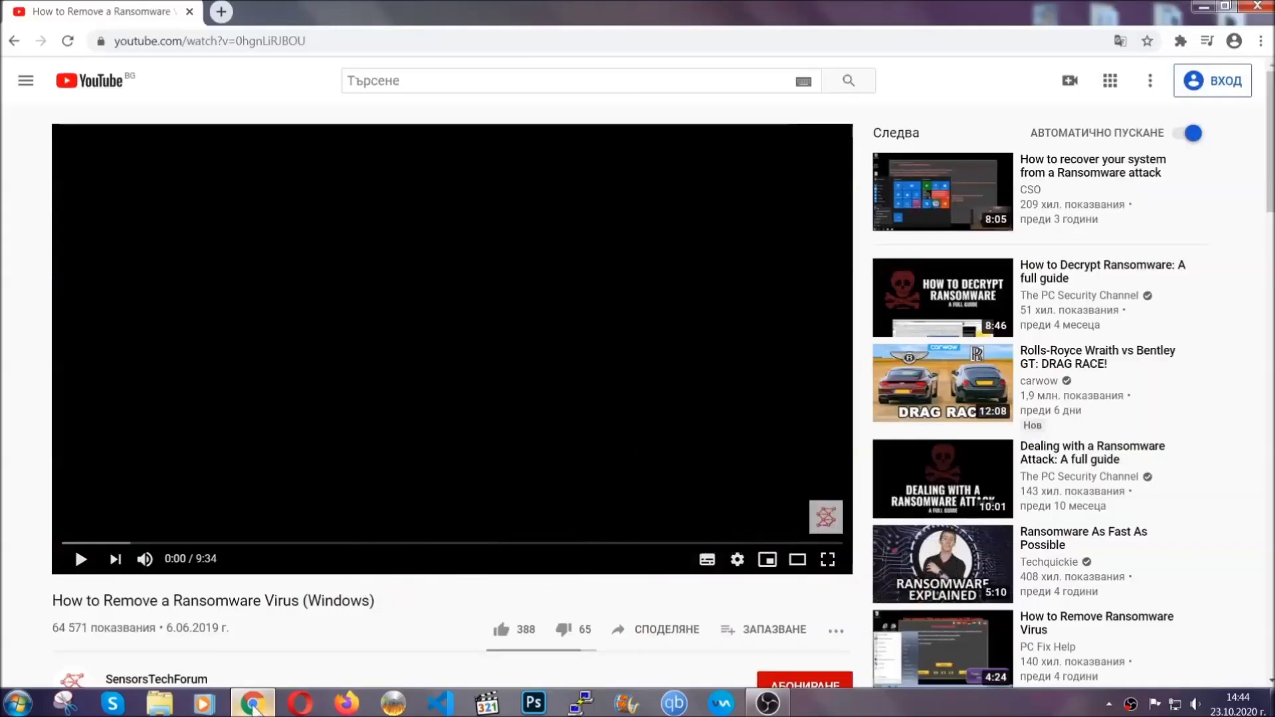
{"action": "scroll", "coordinate": [234, 541], "scroll_direction": "down", "scroll_amount": 4}
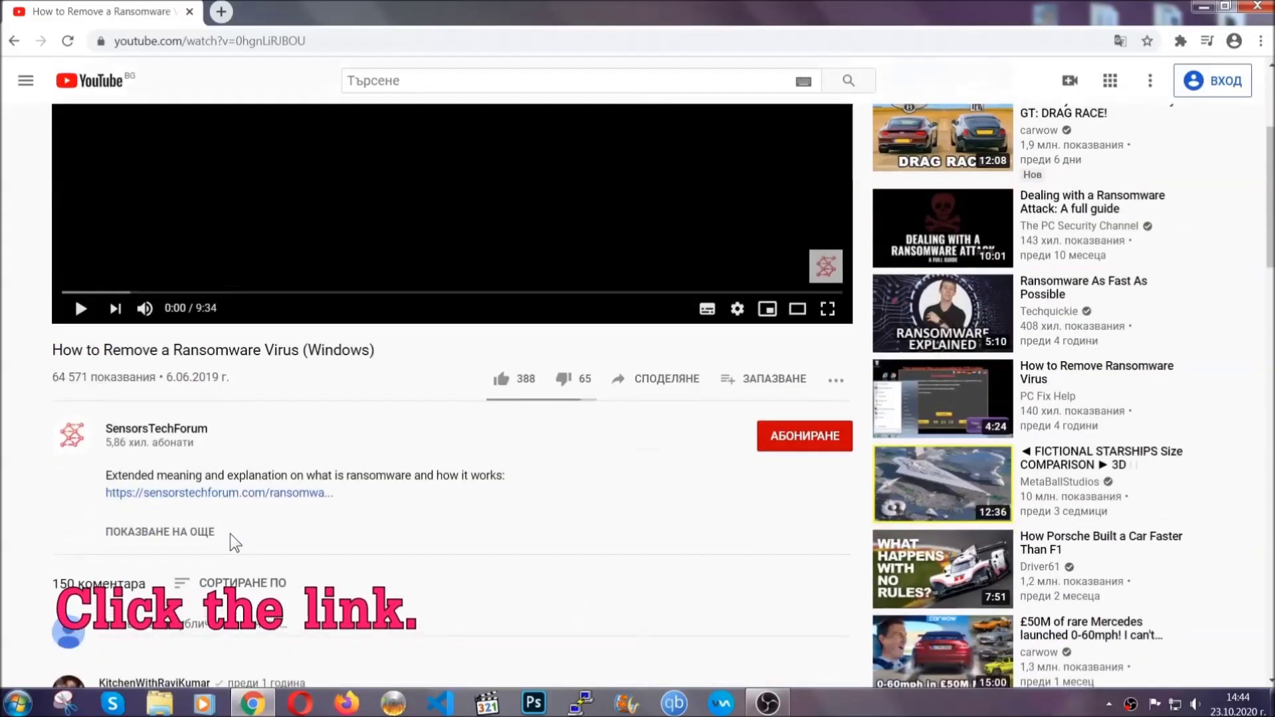
{"action": "left_click", "coordinate": [253, 495]}
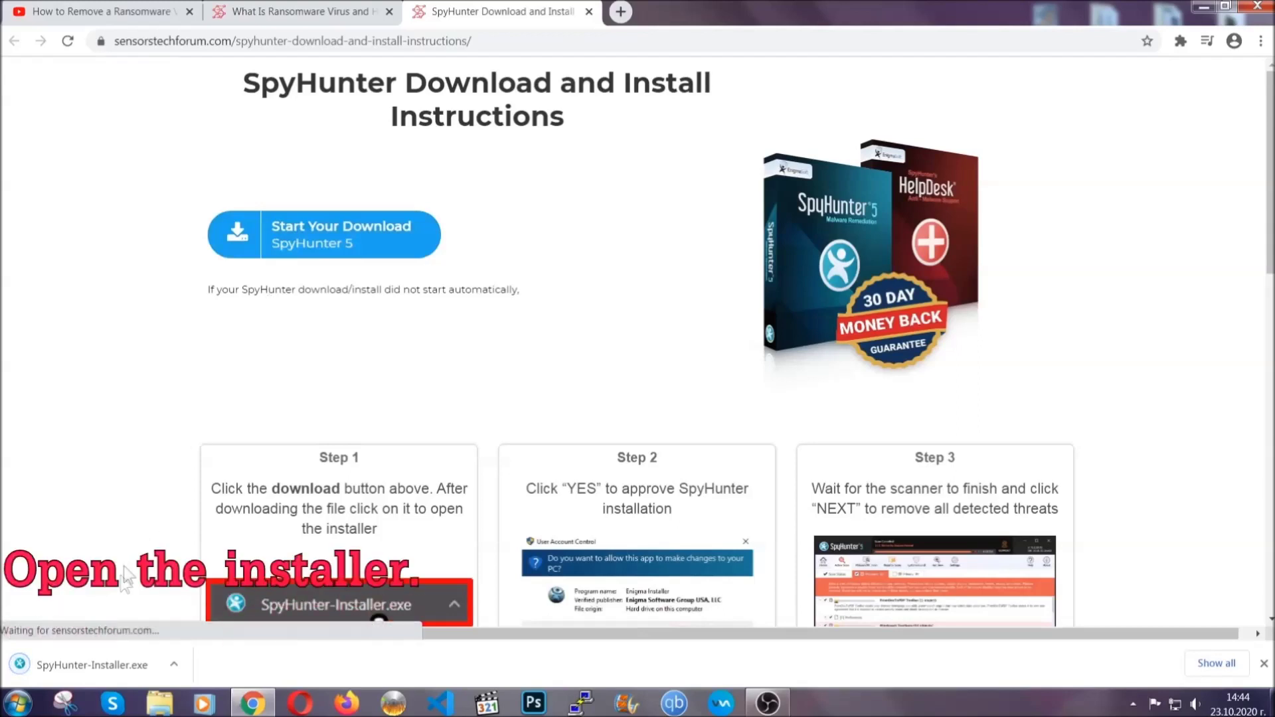
{"action": "left_click", "coordinate": [90, 662]}
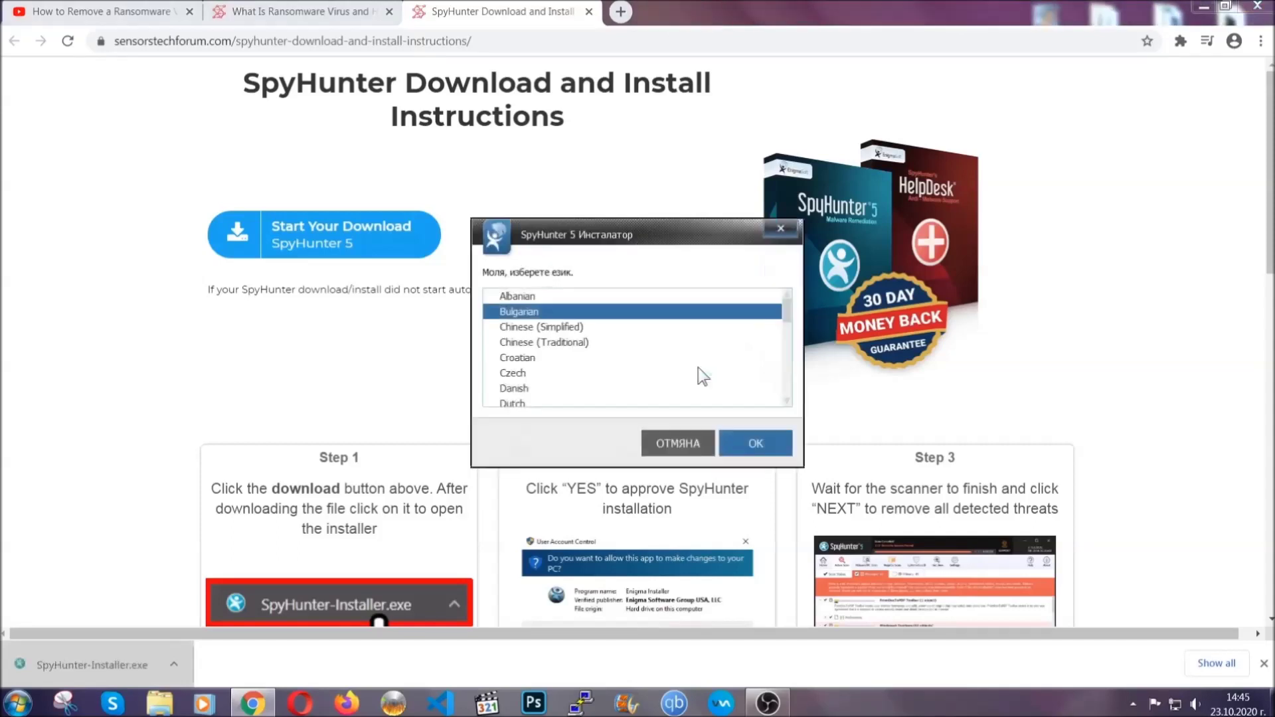
Step: Install SpyHunter 5 in English, accepting the EULA, through to Setup Successful
{"action": "scroll", "coordinate": [662, 369], "scroll_direction": "down", "scroll_amount": 2}
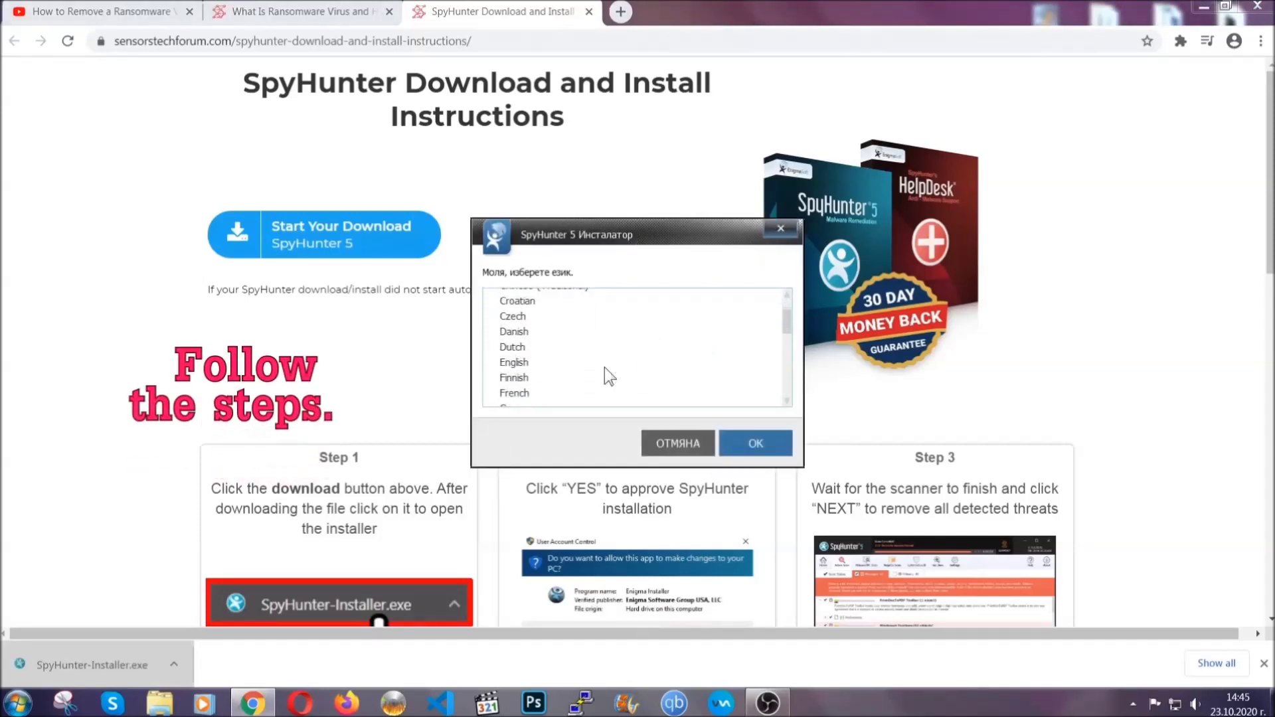
{"action": "left_click", "coordinate": [602, 364]}
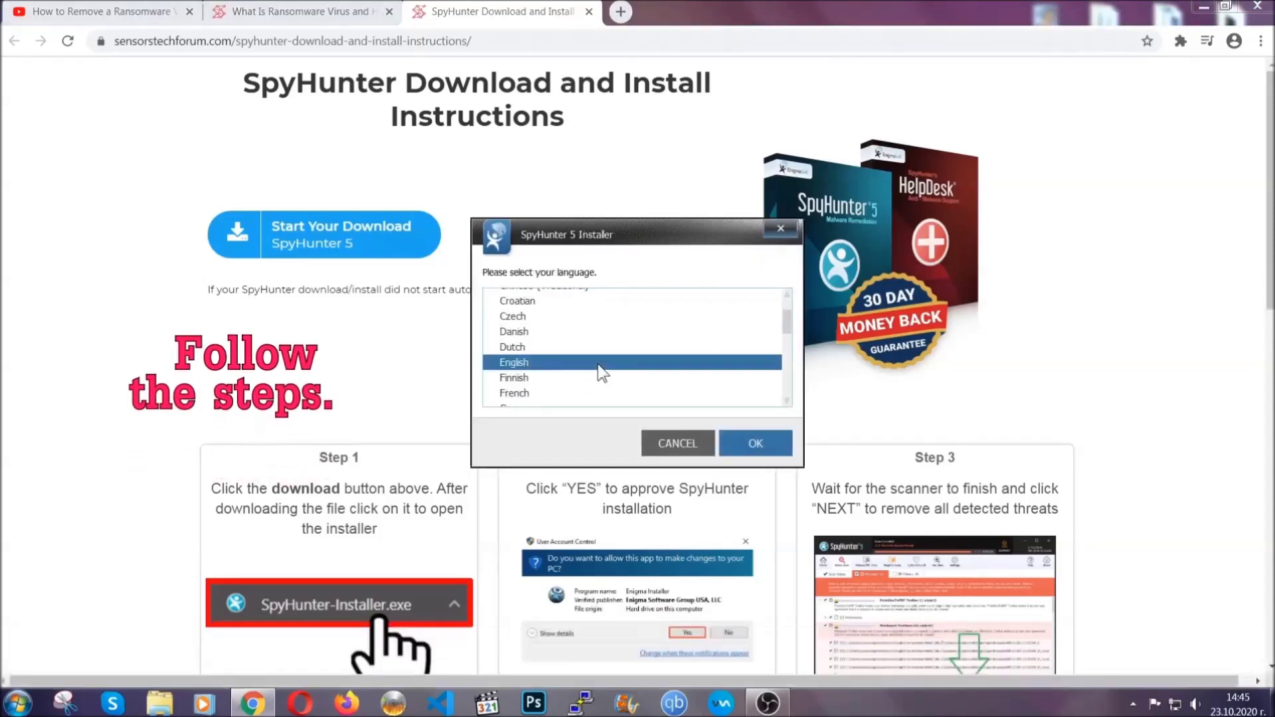
{"action": "left_click", "coordinate": [748, 441]}
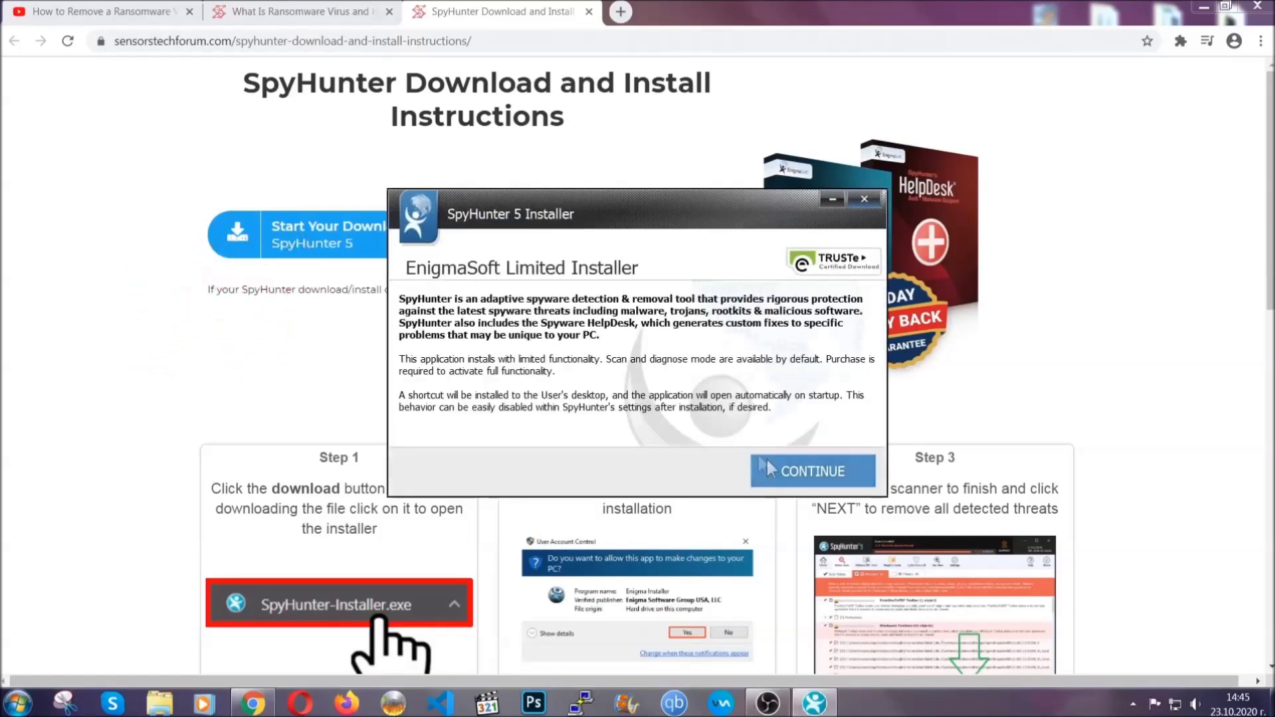
{"action": "left_click", "coordinate": [768, 463]}
{"action": "left_click", "coordinate": [731, 430]}
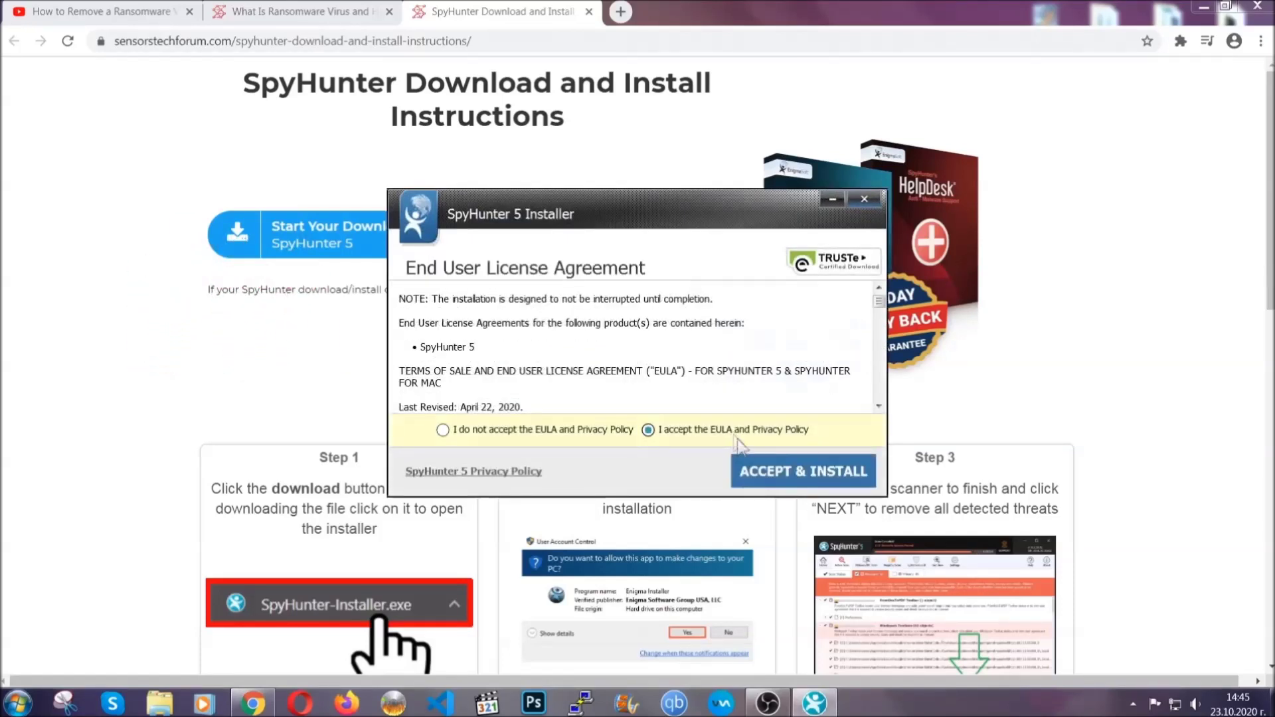
{"action": "left_click", "coordinate": [760, 470]}
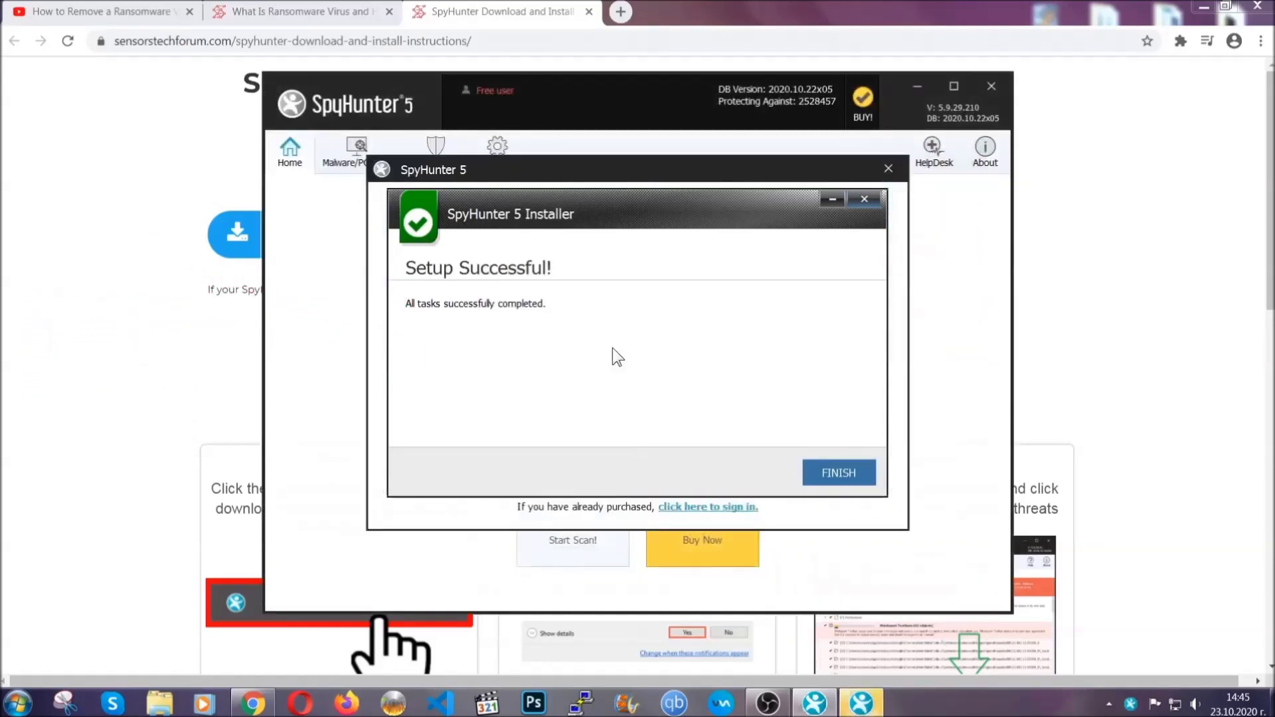
{"action": "left_click", "coordinate": [815, 476]}
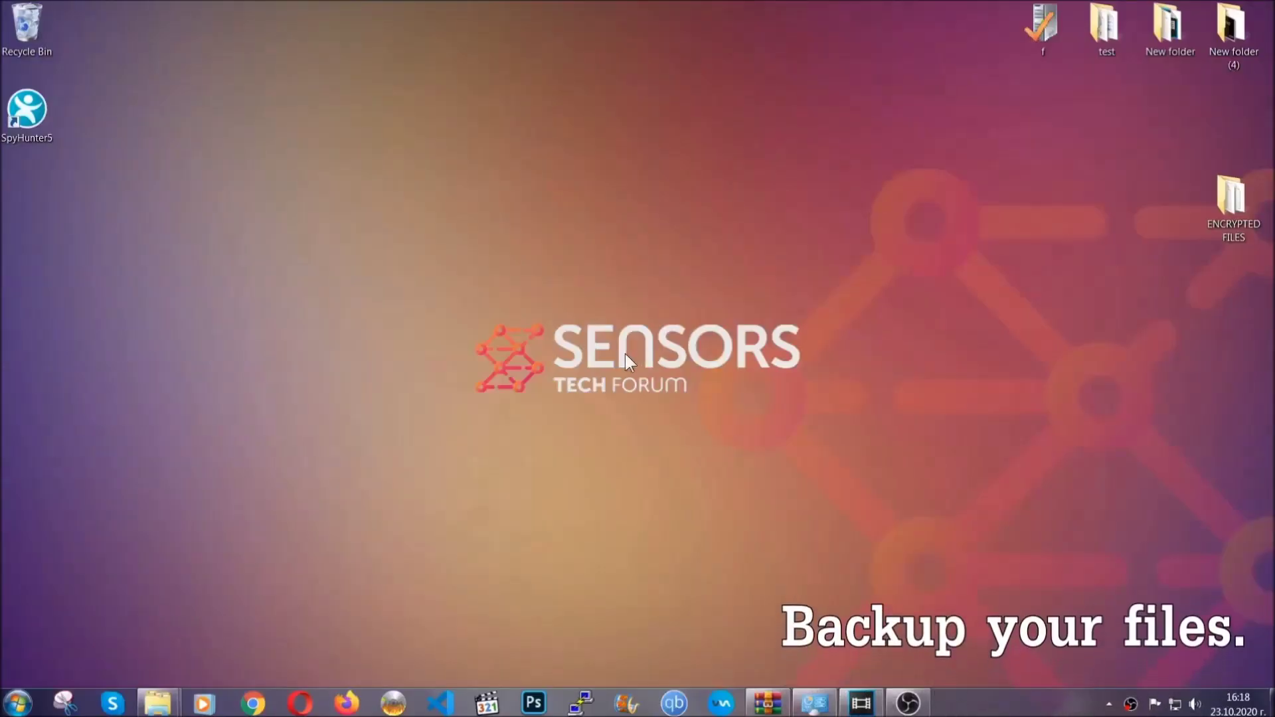
Step: Select and copy all six .efji files in the ENCRYPTED FILES folder
{"action": "double_click", "coordinate": [1224, 205]}
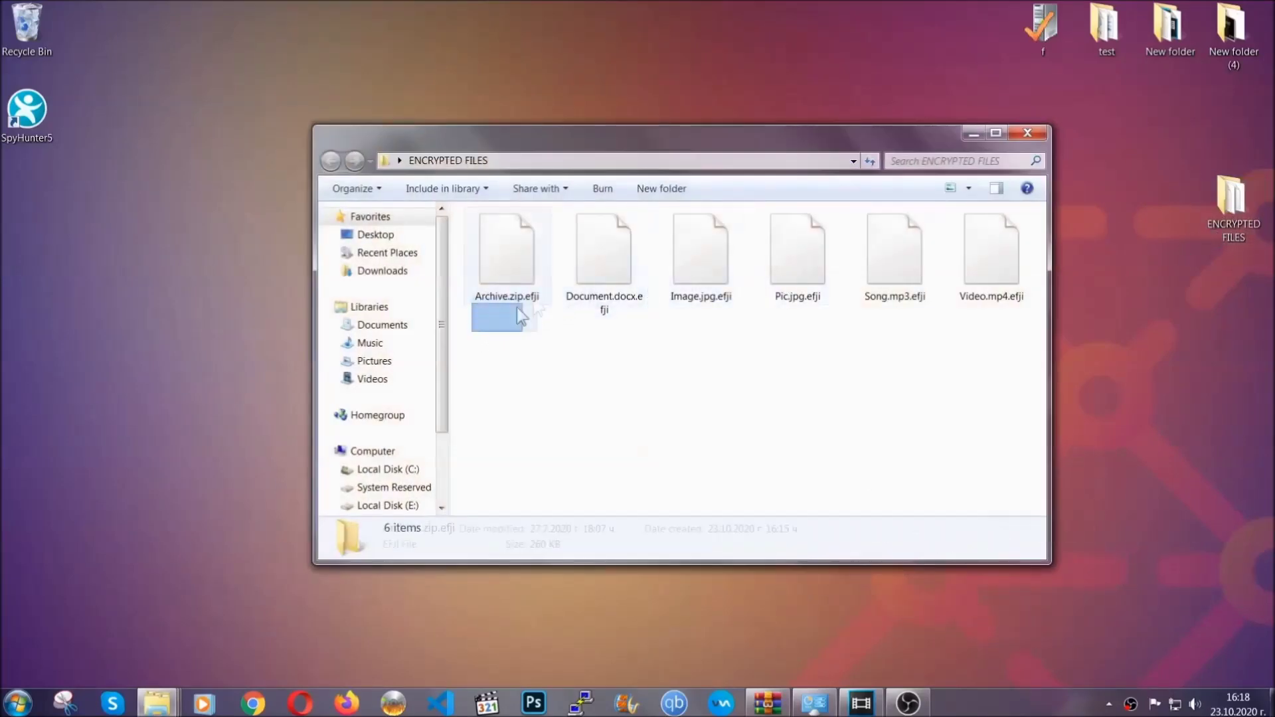
{"action": "left_click_drag", "start_coordinate": [518, 308], "coordinate": [997, 236]}
{"action": "right_click", "coordinate": [997, 236]}
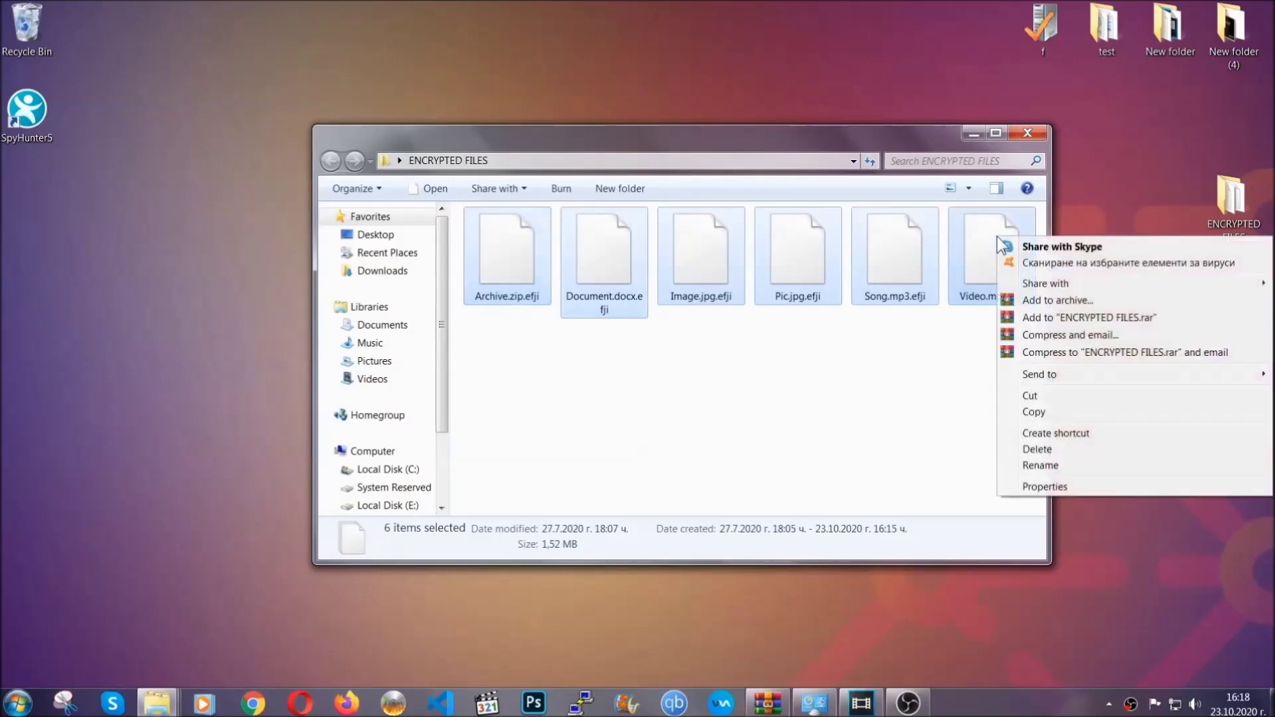
{"action": "left_click", "coordinate": [1032, 413]}
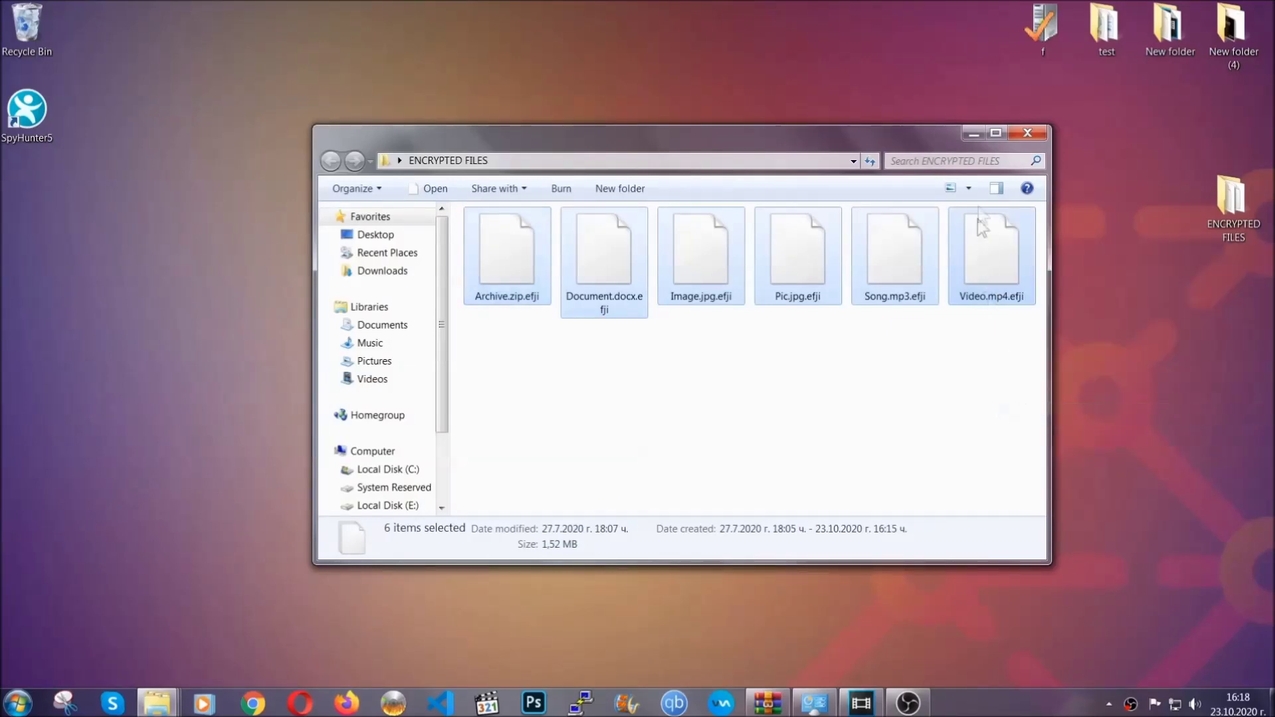
Step: Paste the six encrypted files onto FLASH DRIVE (H:) and close its window
{"action": "left_click", "coordinate": [974, 133]}
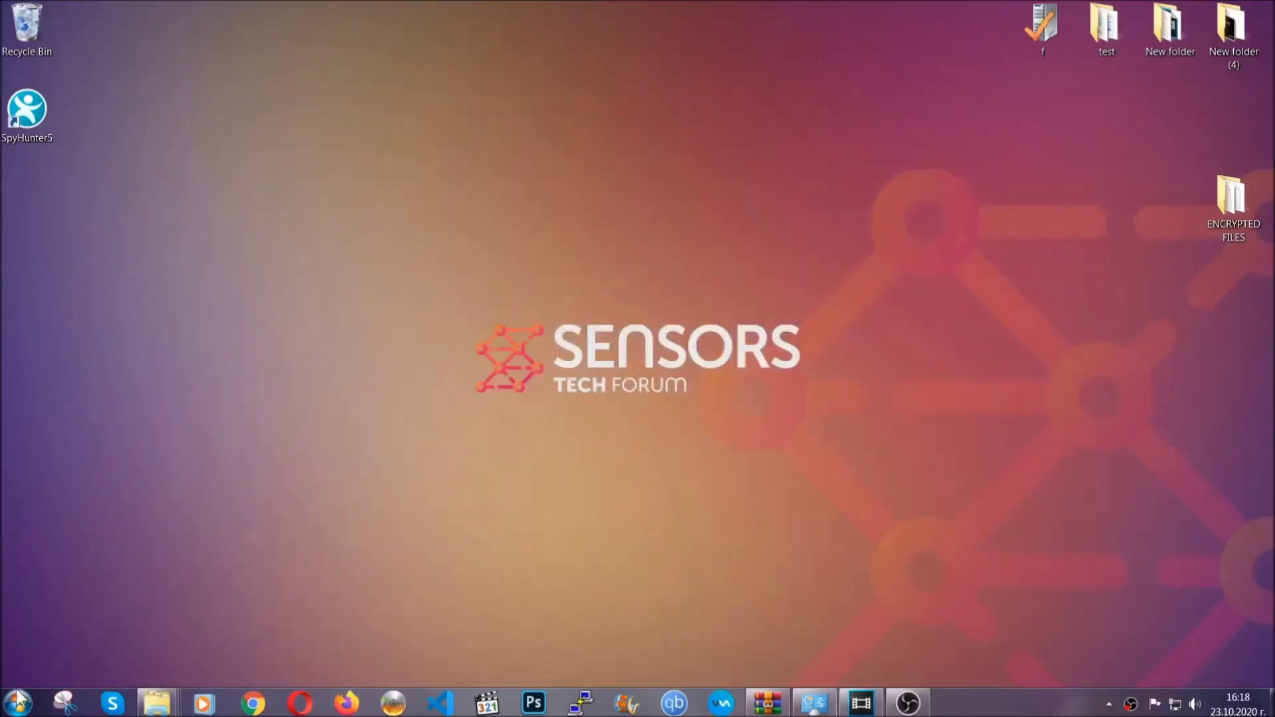
{"action": "left_click", "coordinate": [18, 702]}
{"action": "left_click", "coordinate": [242, 496]}
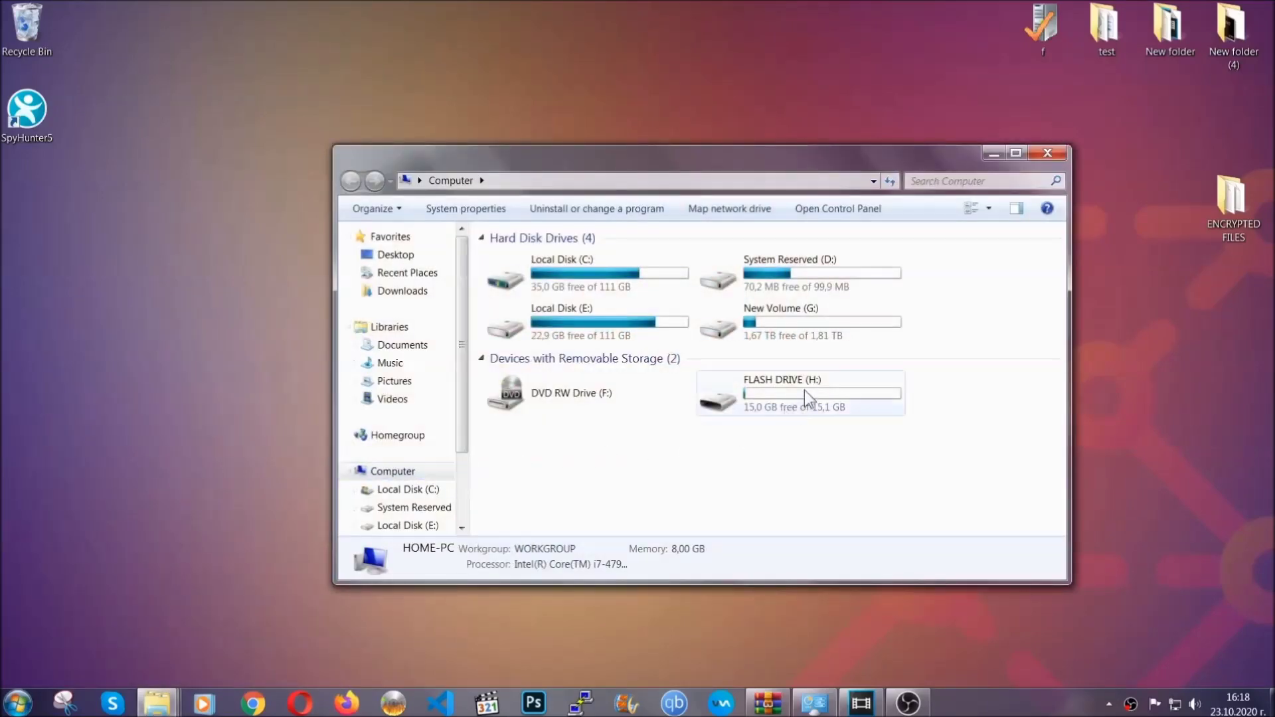
{"action": "double_click", "coordinate": [804, 389]}
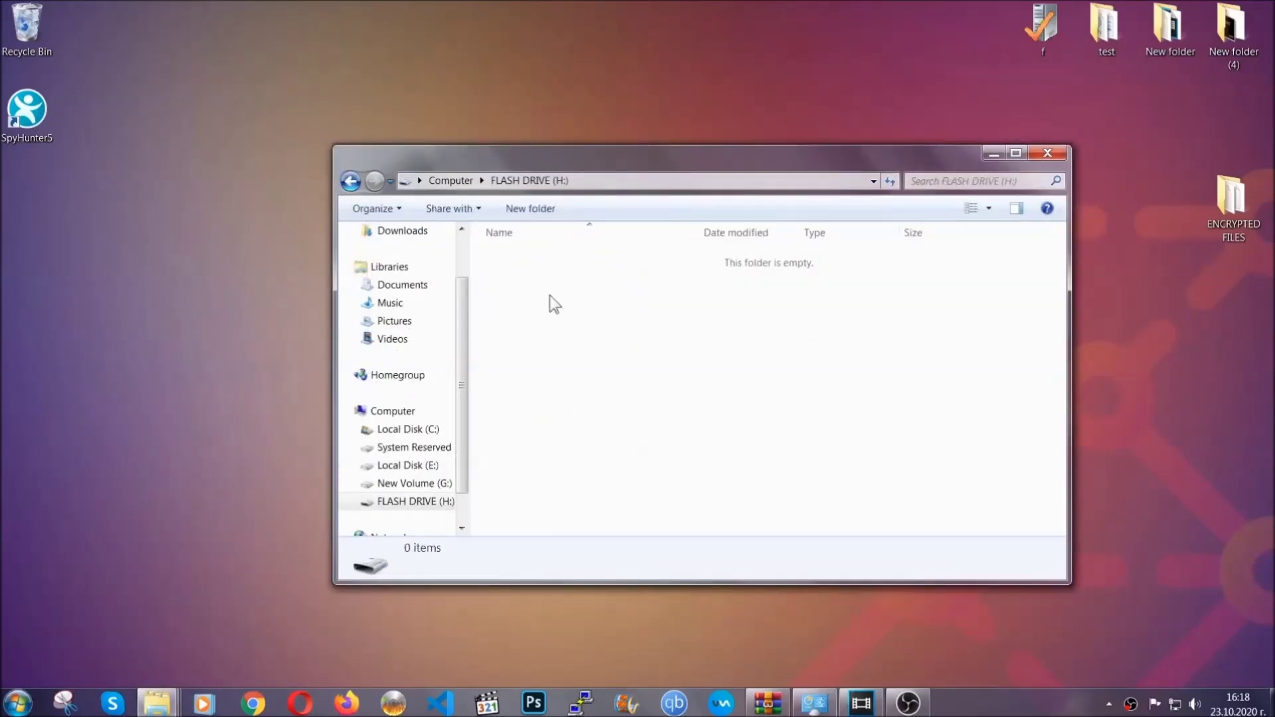
{"action": "right_click", "coordinate": [552, 299]}
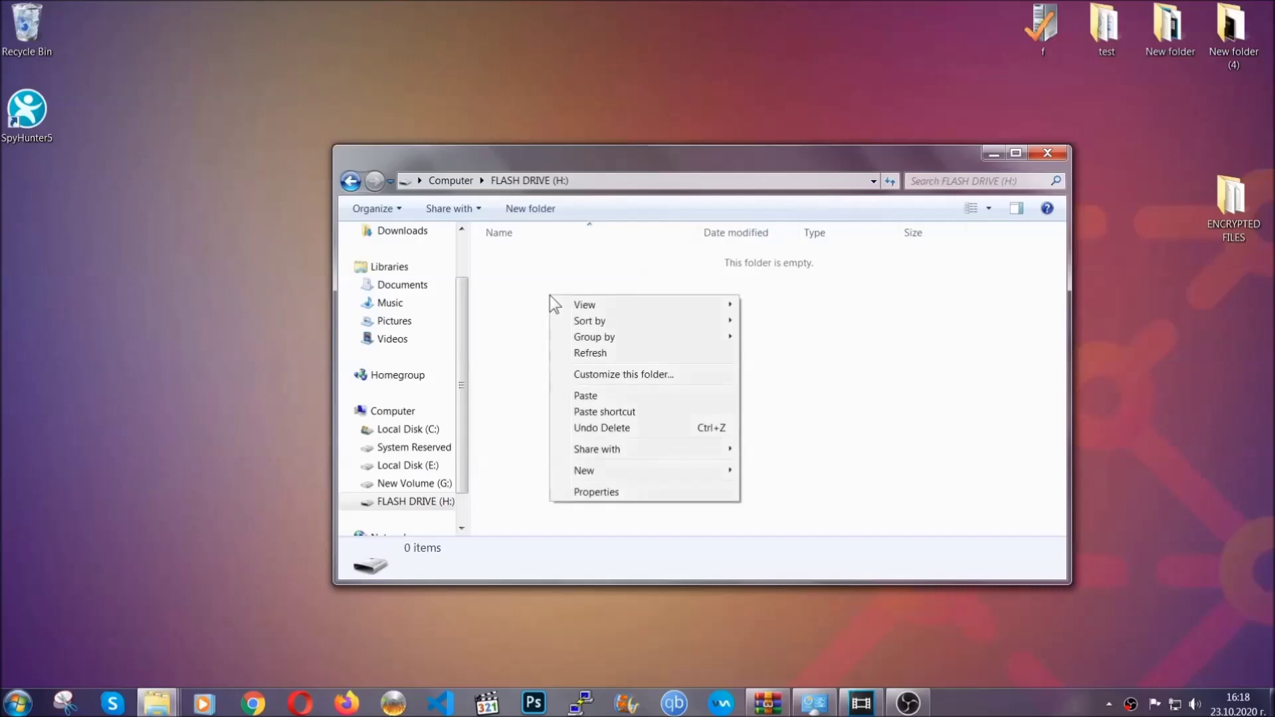
{"action": "left_click", "coordinate": [581, 396]}
{"action": "left_click", "coordinate": [580, 397]}
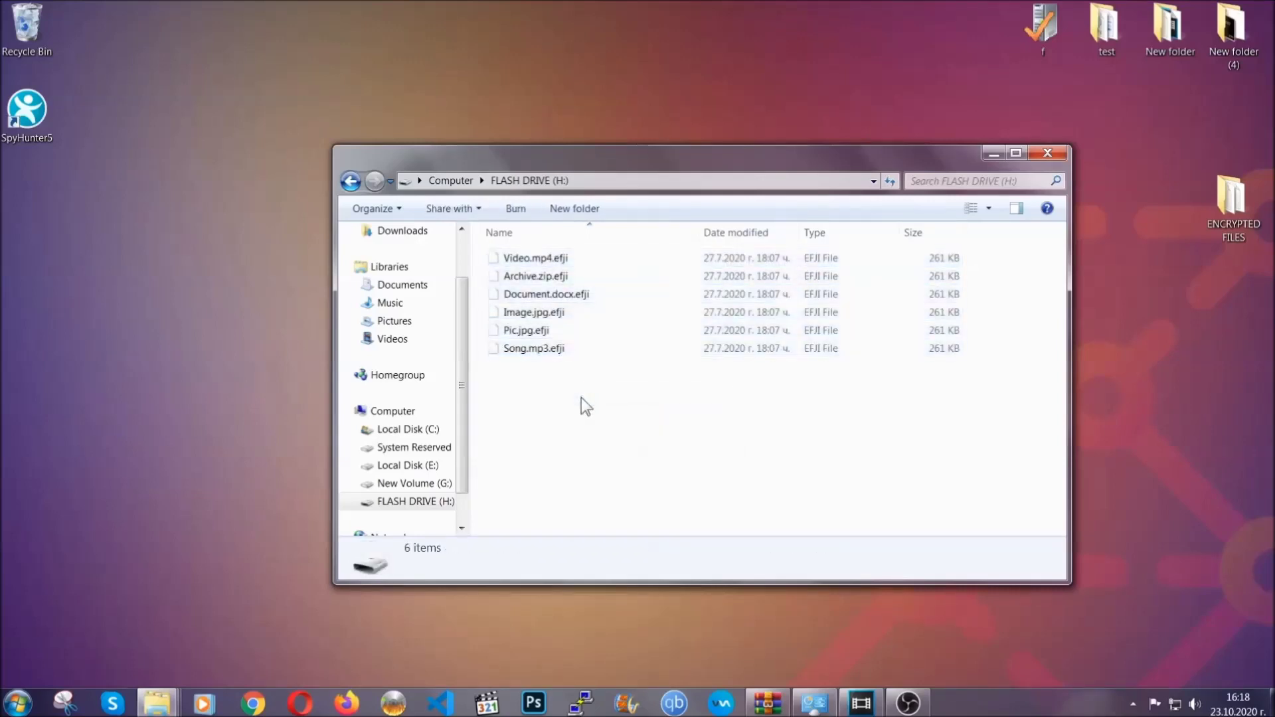
{"action": "left_click", "coordinate": [1048, 153]}
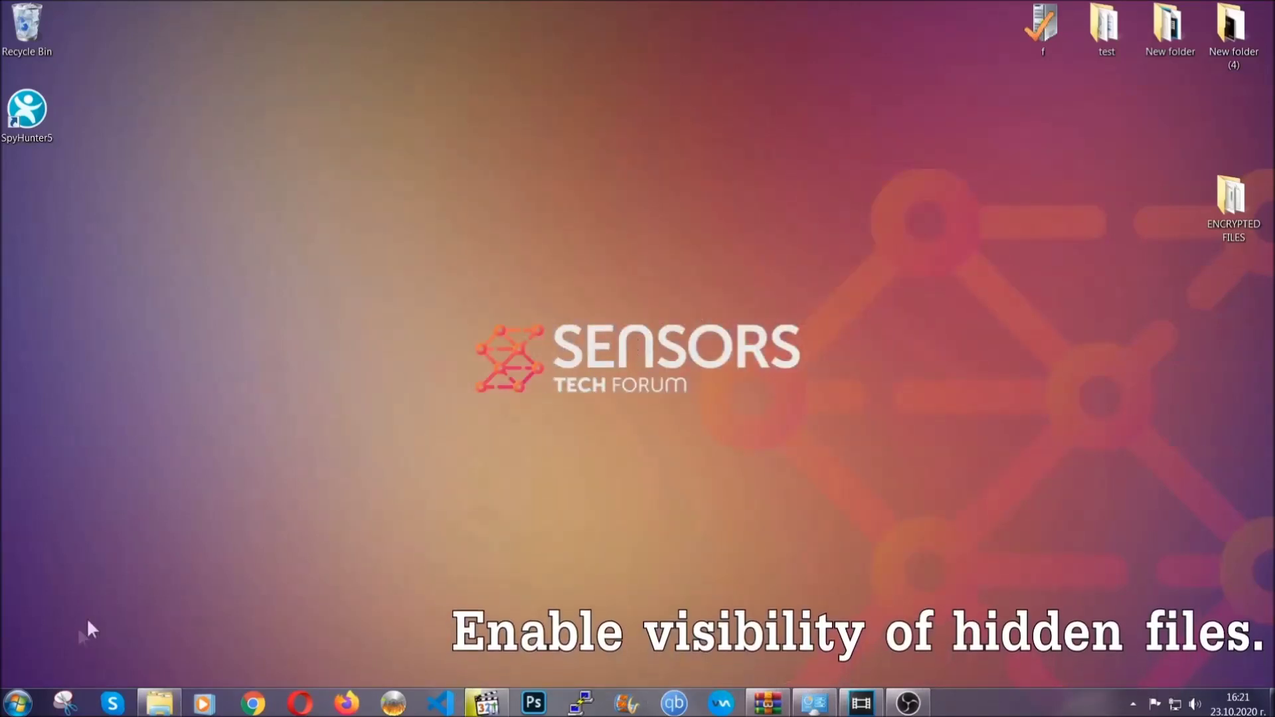
Step: Find the 'Show hidden files and folders' setting and apply 'Show hidden files, folders, and drives'
{"action": "left_click", "coordinate": [17, 702]}
{"action": "left_click", "coordinate": [51, 664]}
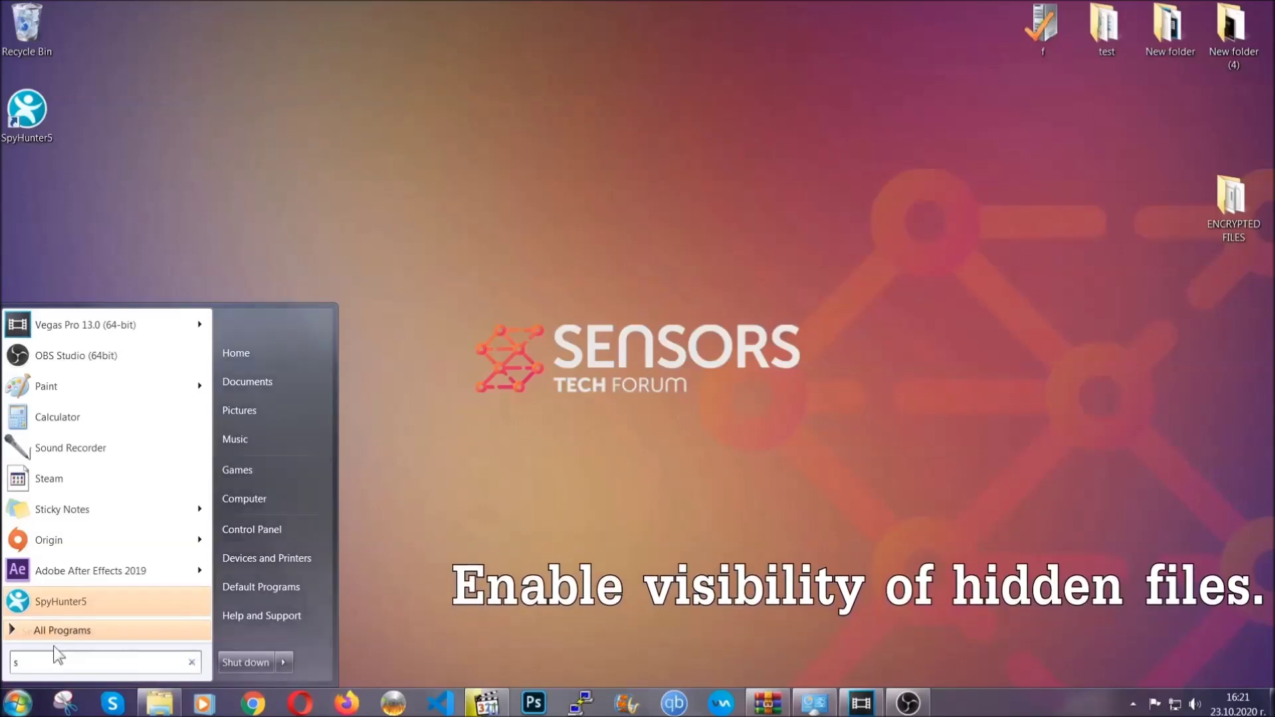
{"action": "type", "text": "showh"}
{"action": "key", "text": "BackSpace"}
{"action": "type", "text": "hidden f"}
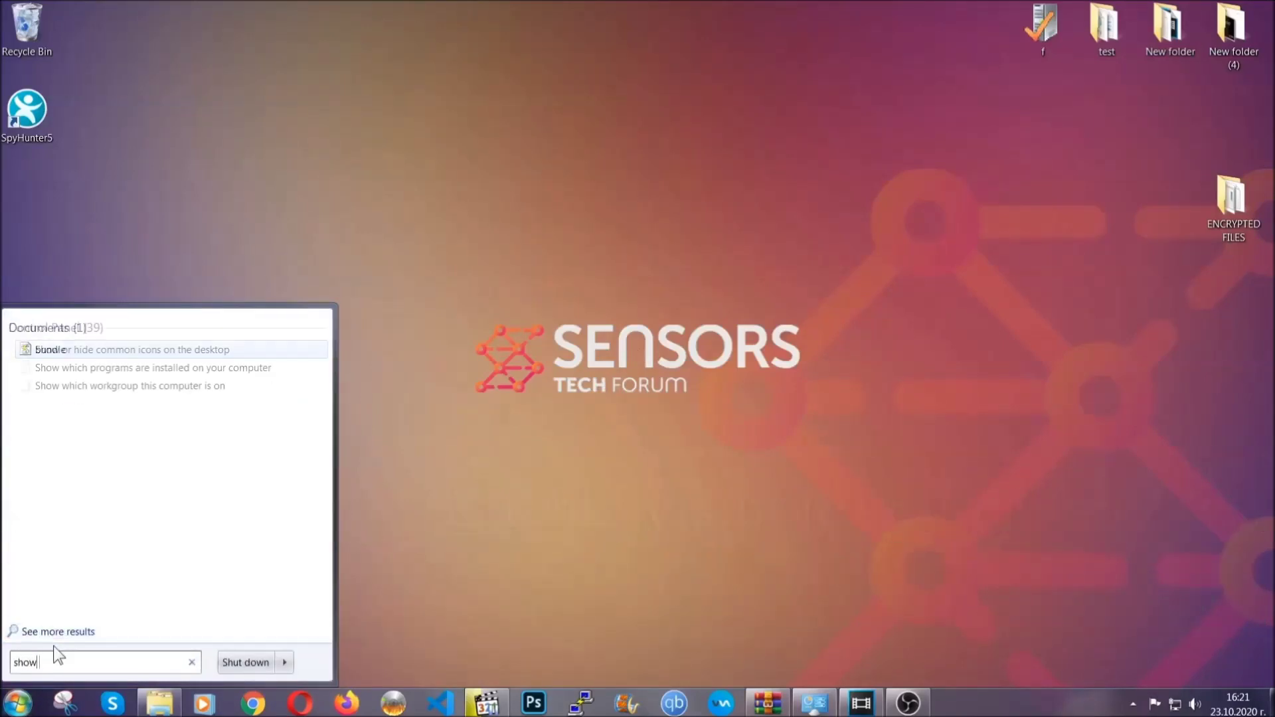
{"action": "type", "text": "iles and folders"}
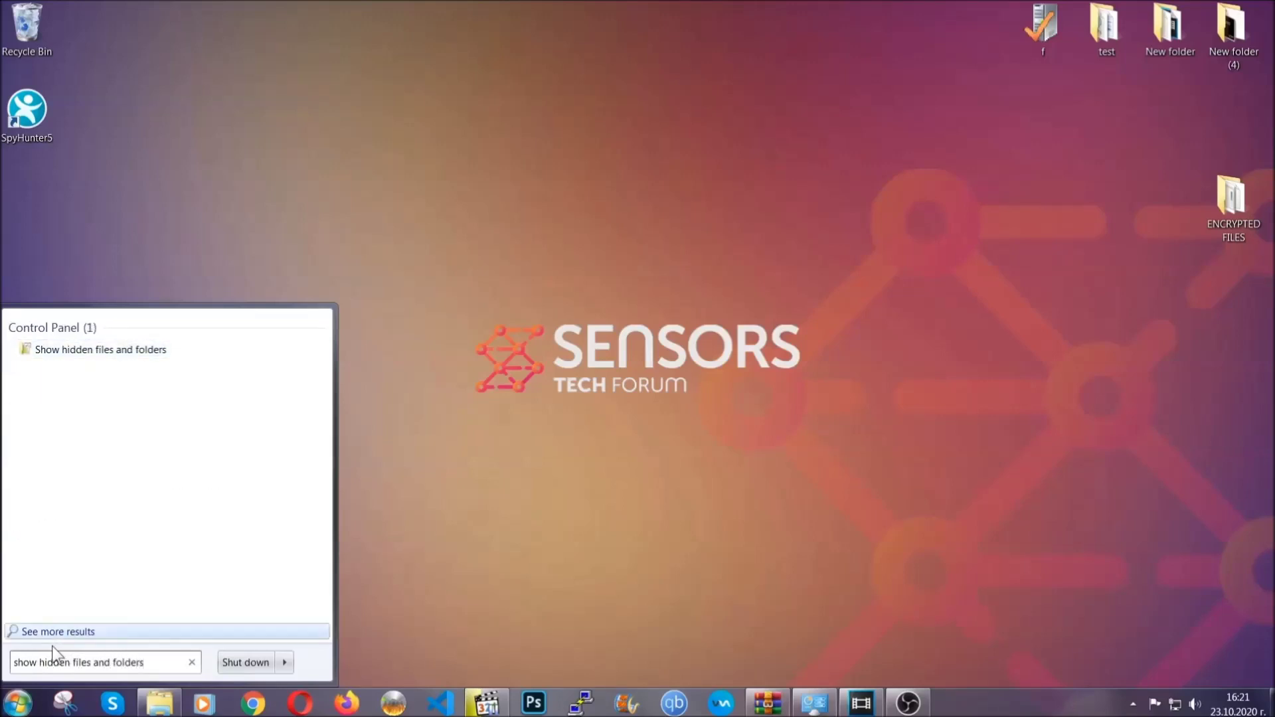
{"action": "left_click", "coordinate": [151, 350]}
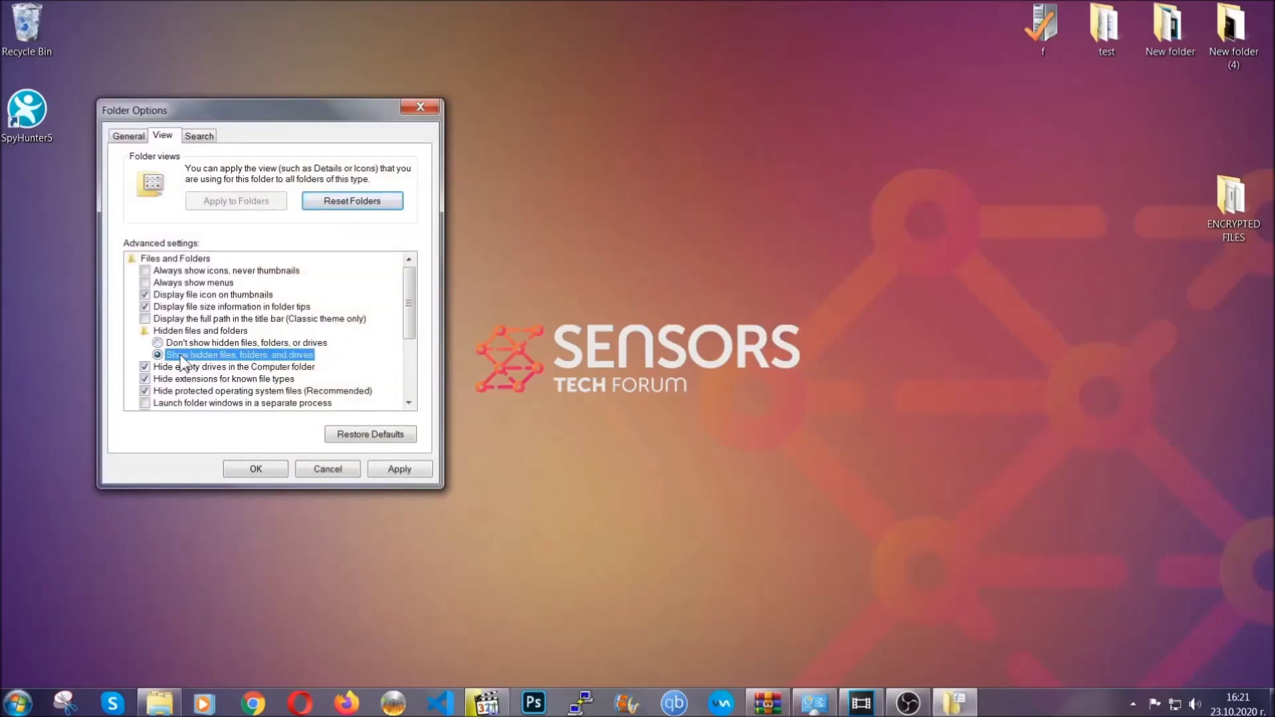
{"action": "left_click", "coordinate": [394, 473]}
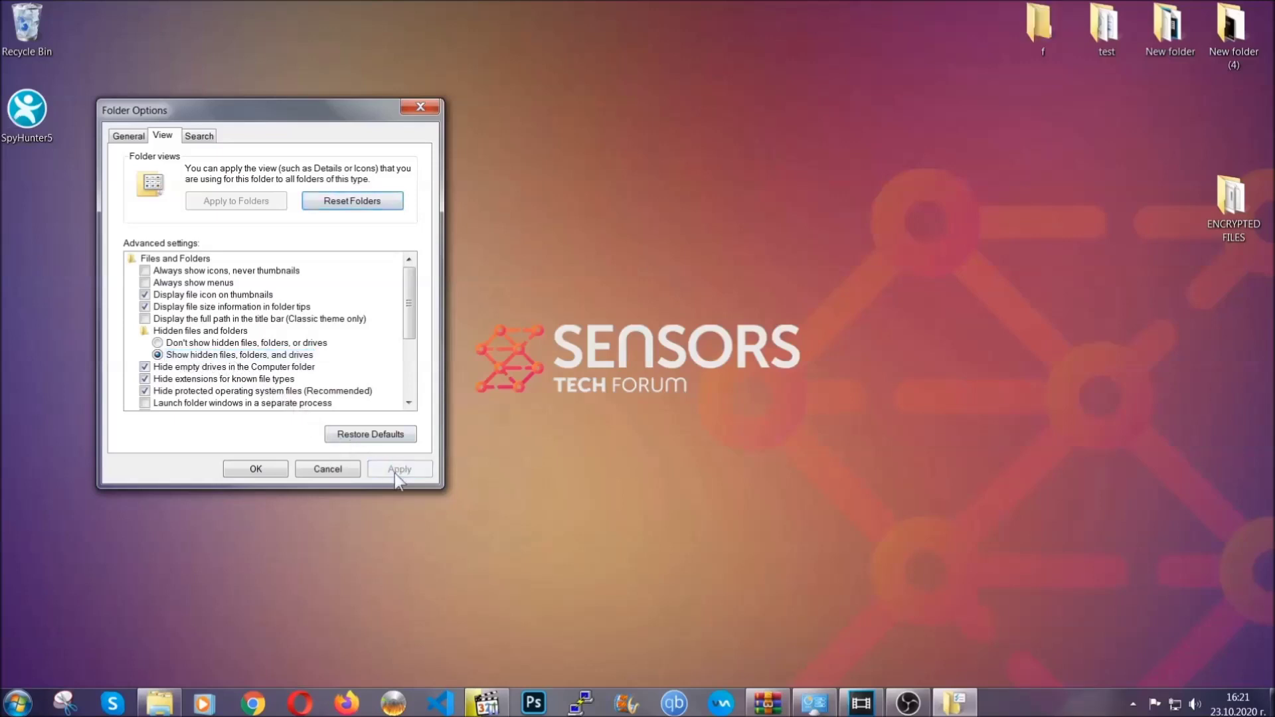
{"action": "left_click", "coordinate": [252, 469]}
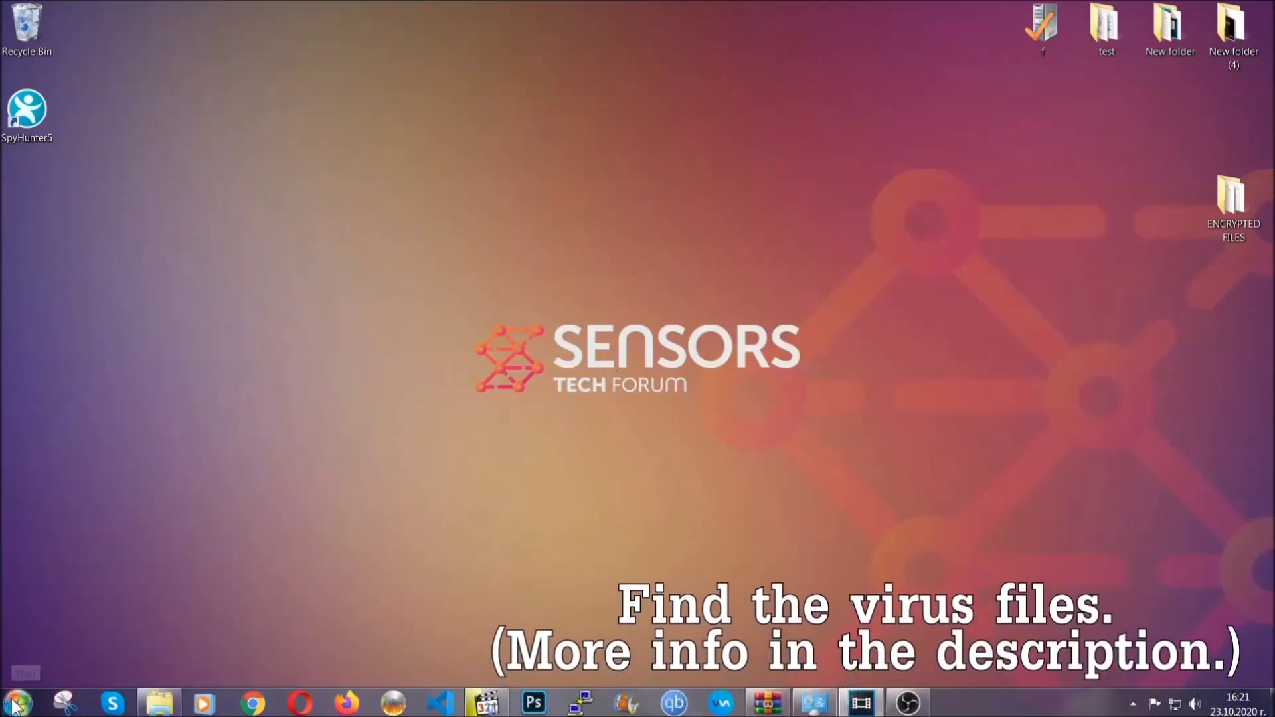
Step: Search Computer for 'fileextension:exe Example Virus Name', finding EXAMPLE VIRUS NAME in Desktop\New folder
{"action": "key", "text": "super"}
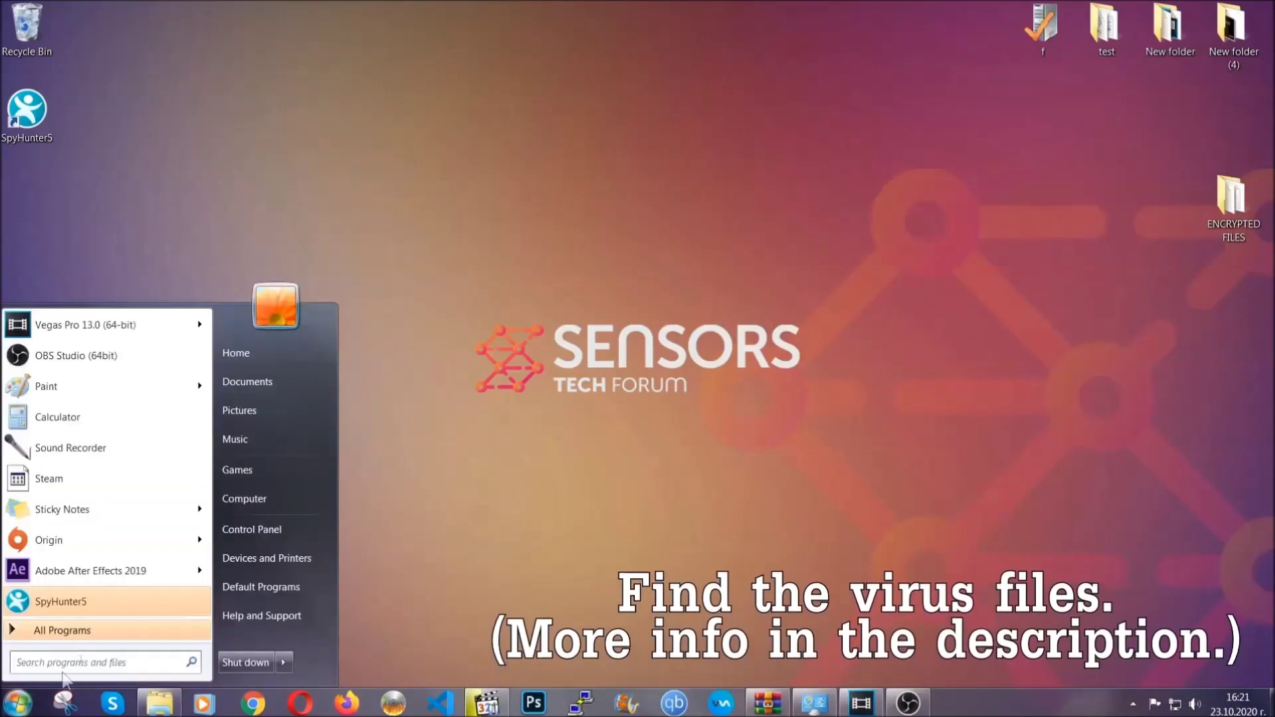
{"action": "left_click", "coordinate": [263, 499]}
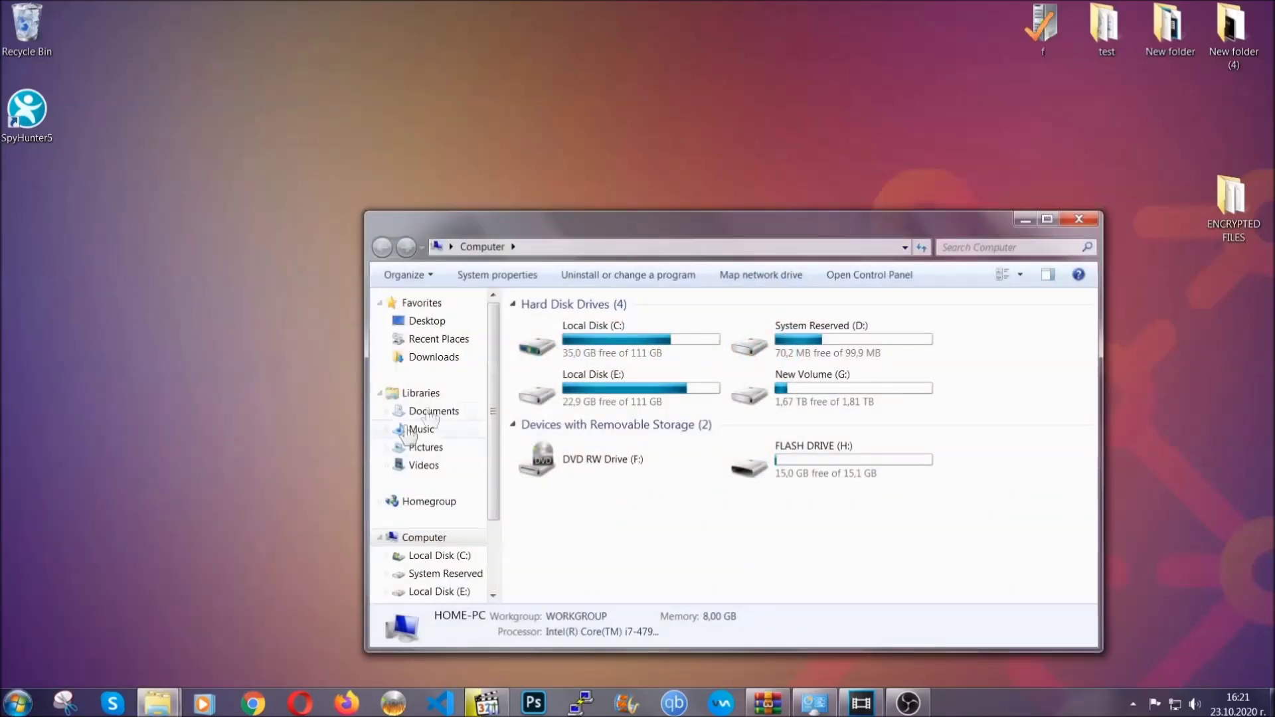
{"action": "left_click_drag", "start_coordinate": [694, 233], "coordinate": [610, 177]}
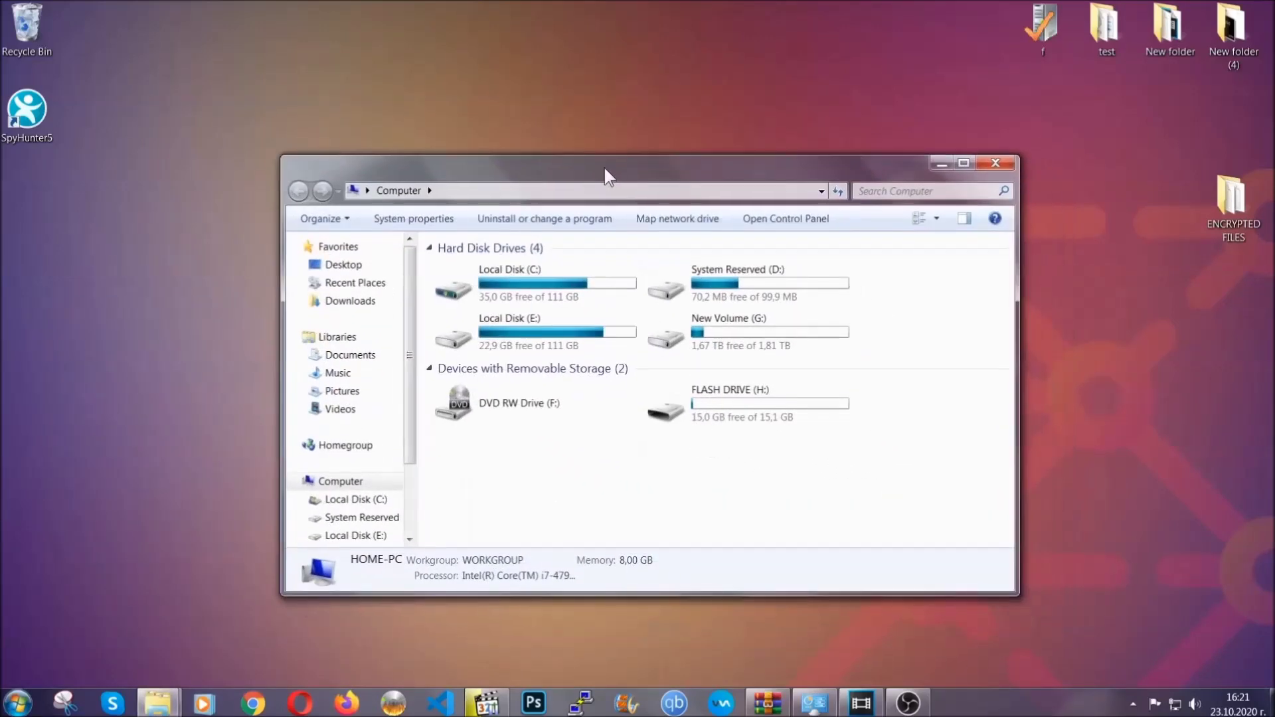
{"action": "left_click", "coordinate": [866, 191]}
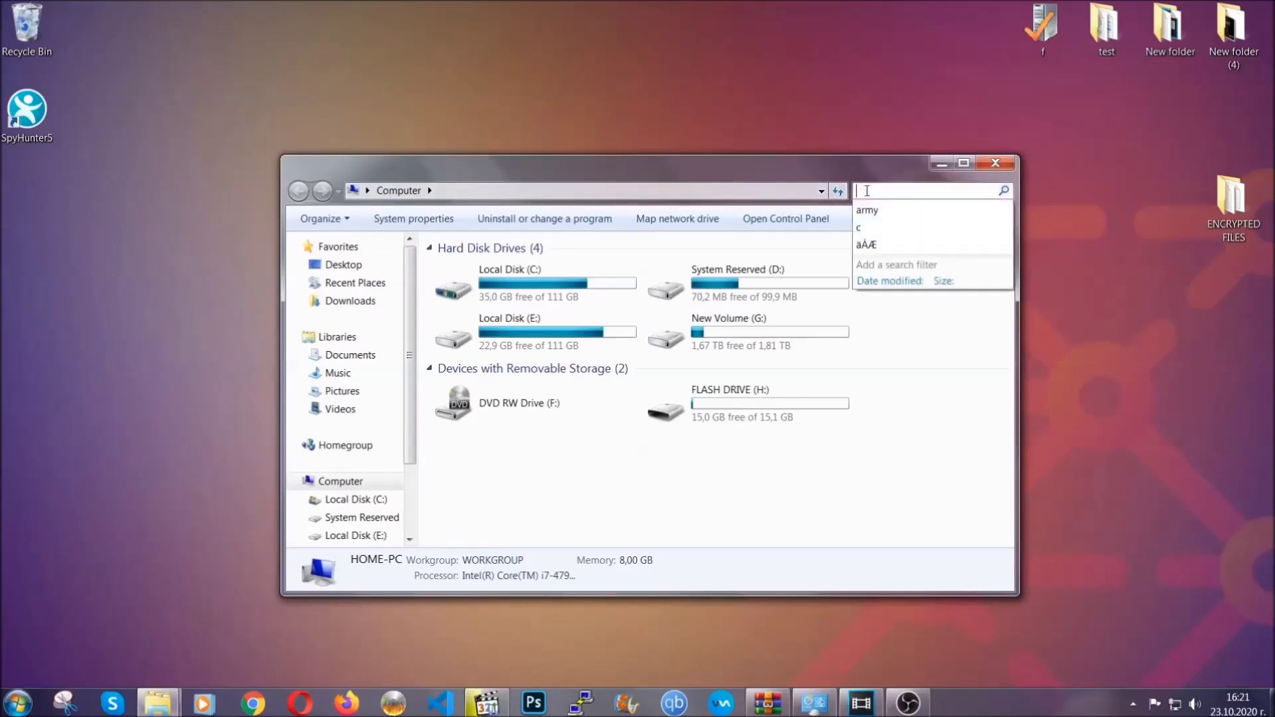
{"action": "type", "text": "file"}
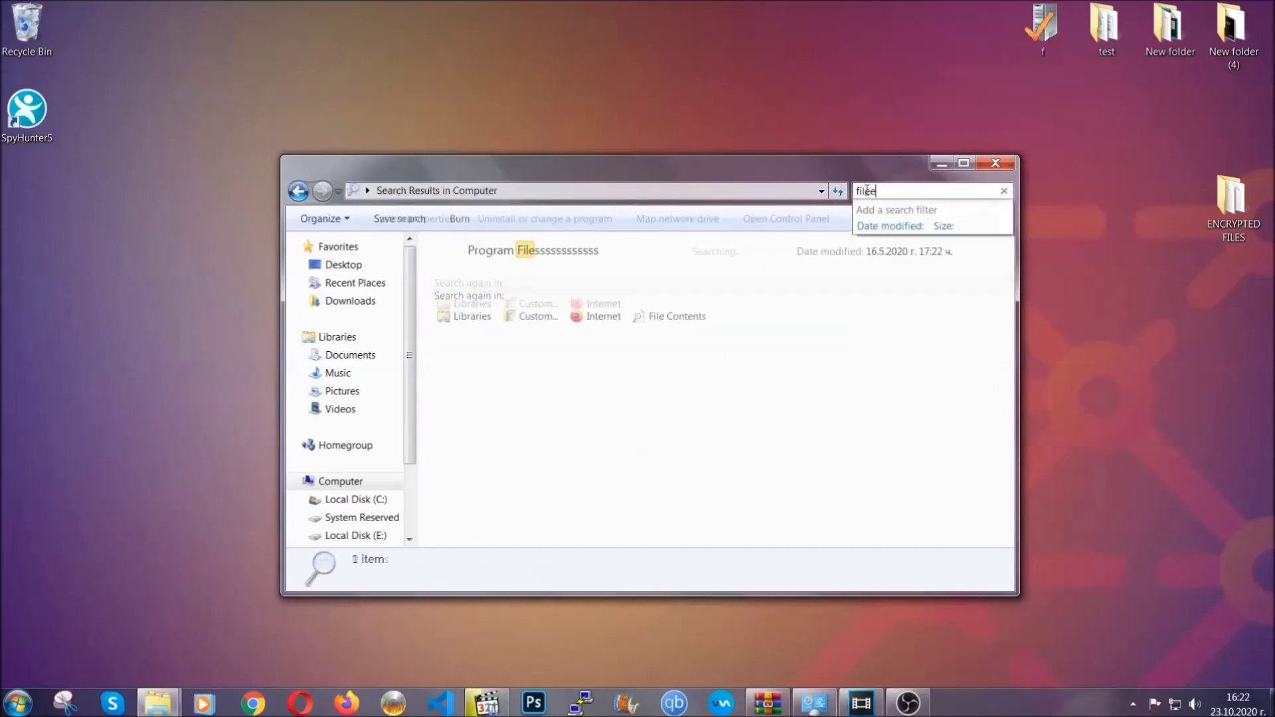
{"action": "type", "text": "extension:exe "}
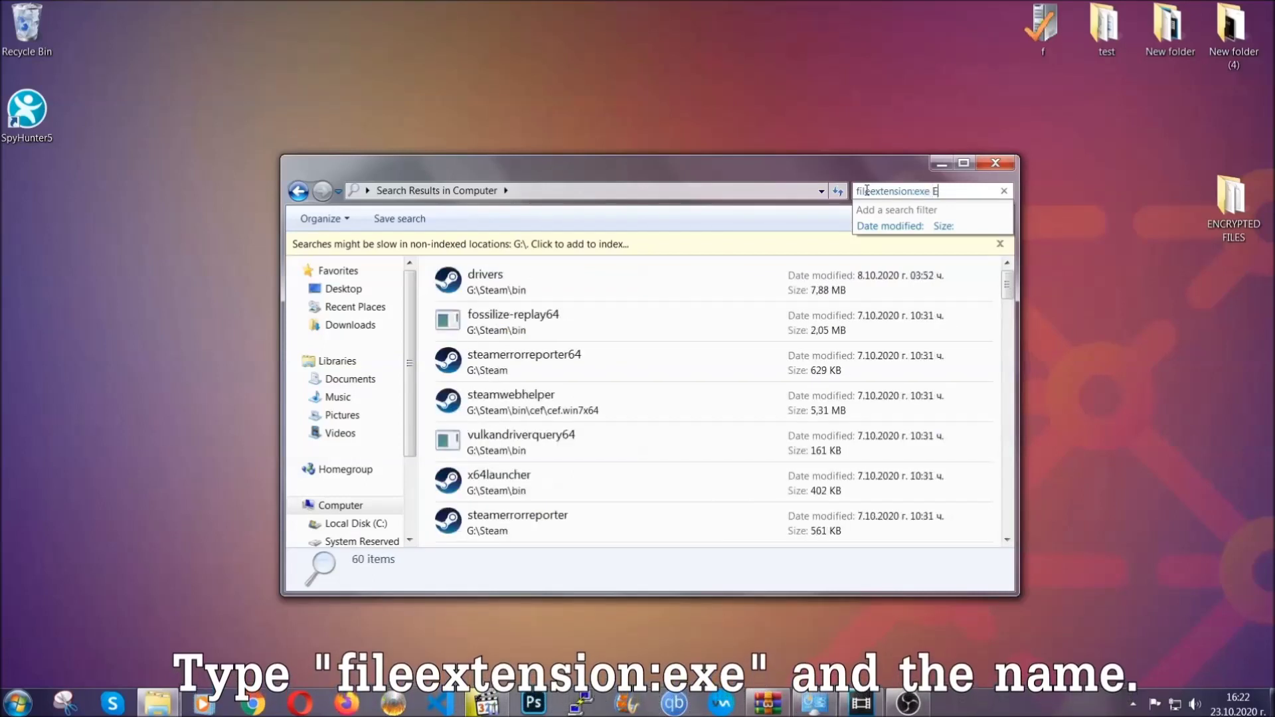
{"action": "type", "text": "Example Virus Name"}
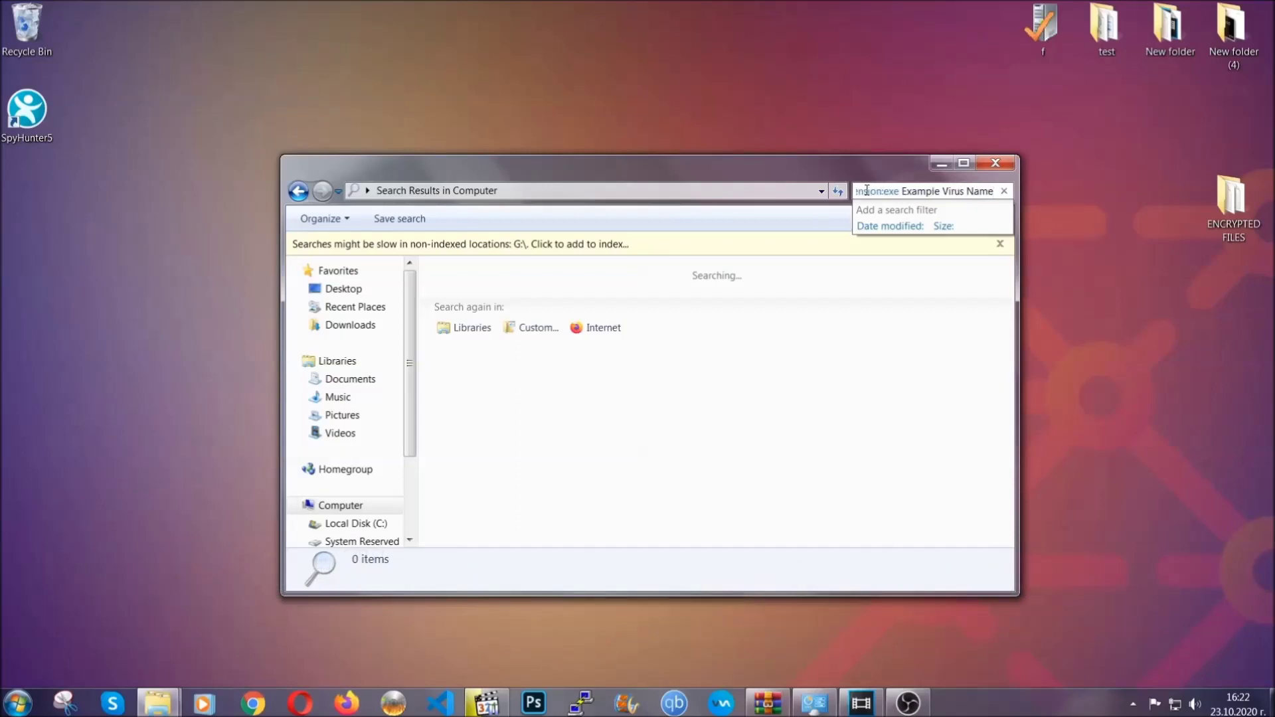
{"action": "key", "text": "Return"}
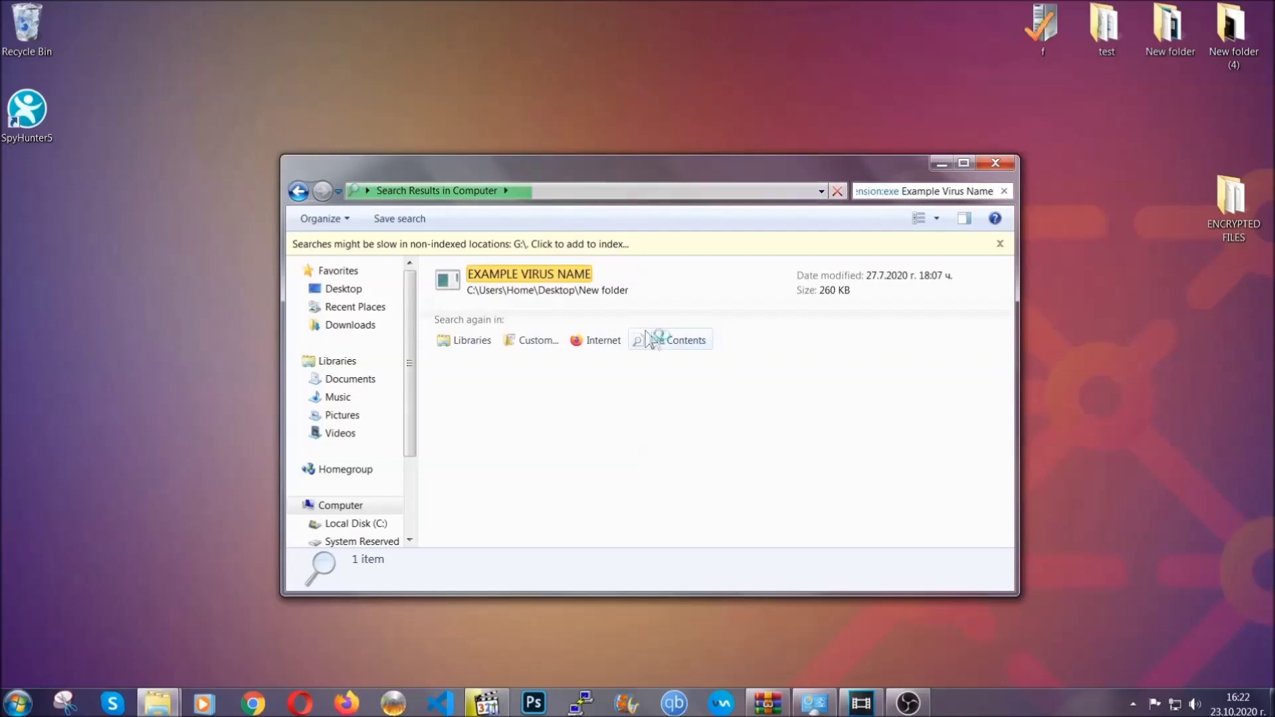
Step: Delete EXAMPLE VIRUS NAME to the Recycle Bin and close the search results window
{"action": "left_click", "coordinate": [560, 276]}
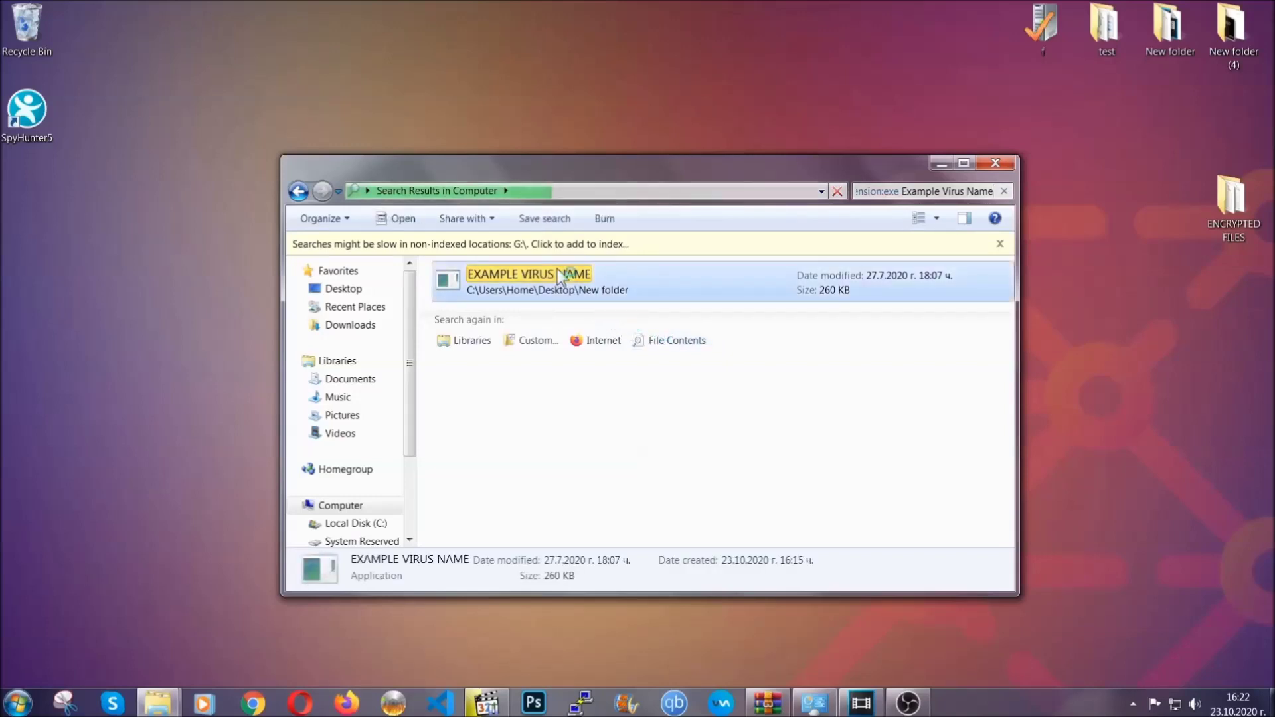
{"action": "right_click", "coordinate": [560, 275]}
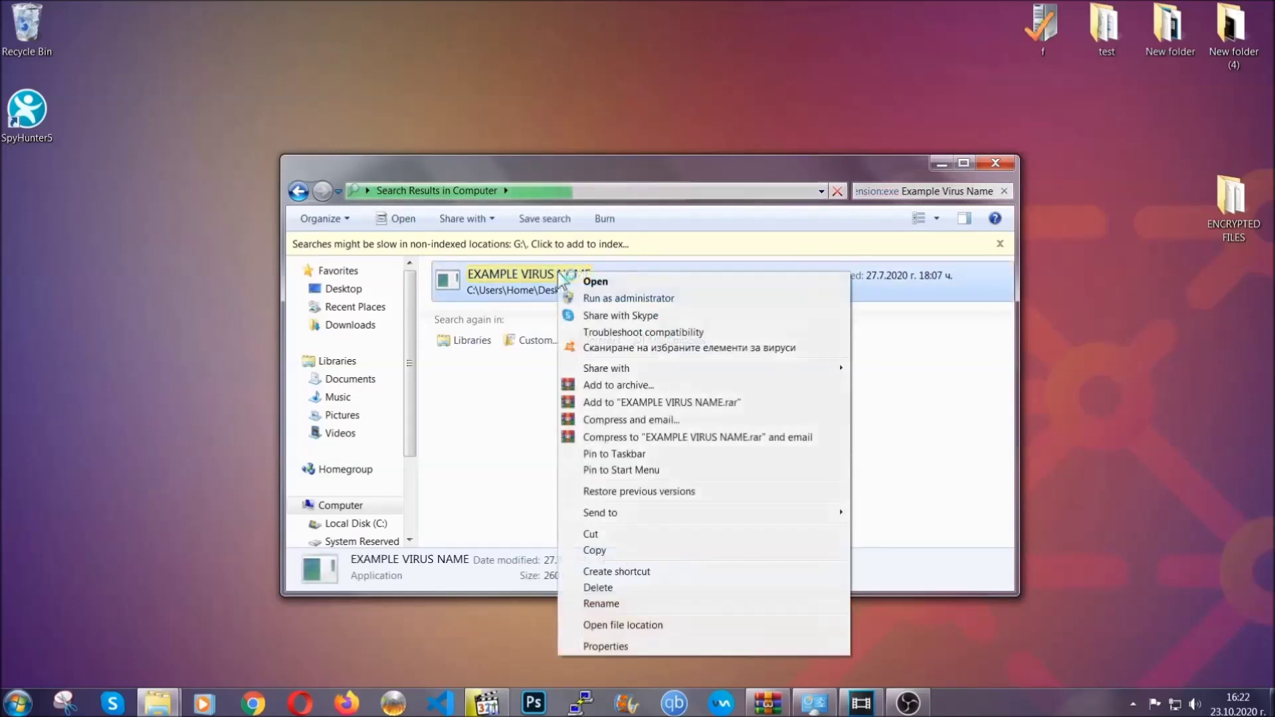
{"action": "left_click", "coordinate": [615, 588]}
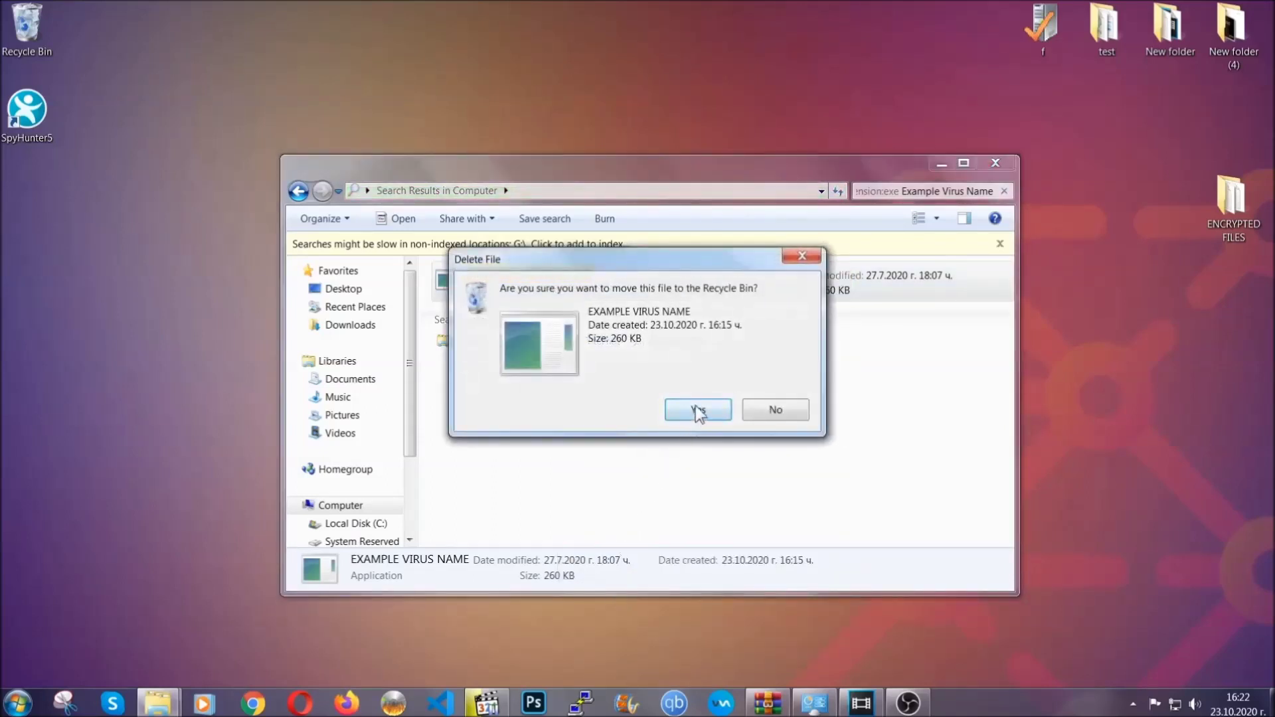
{"action": "left_click", "coordinate": [698, 411]}
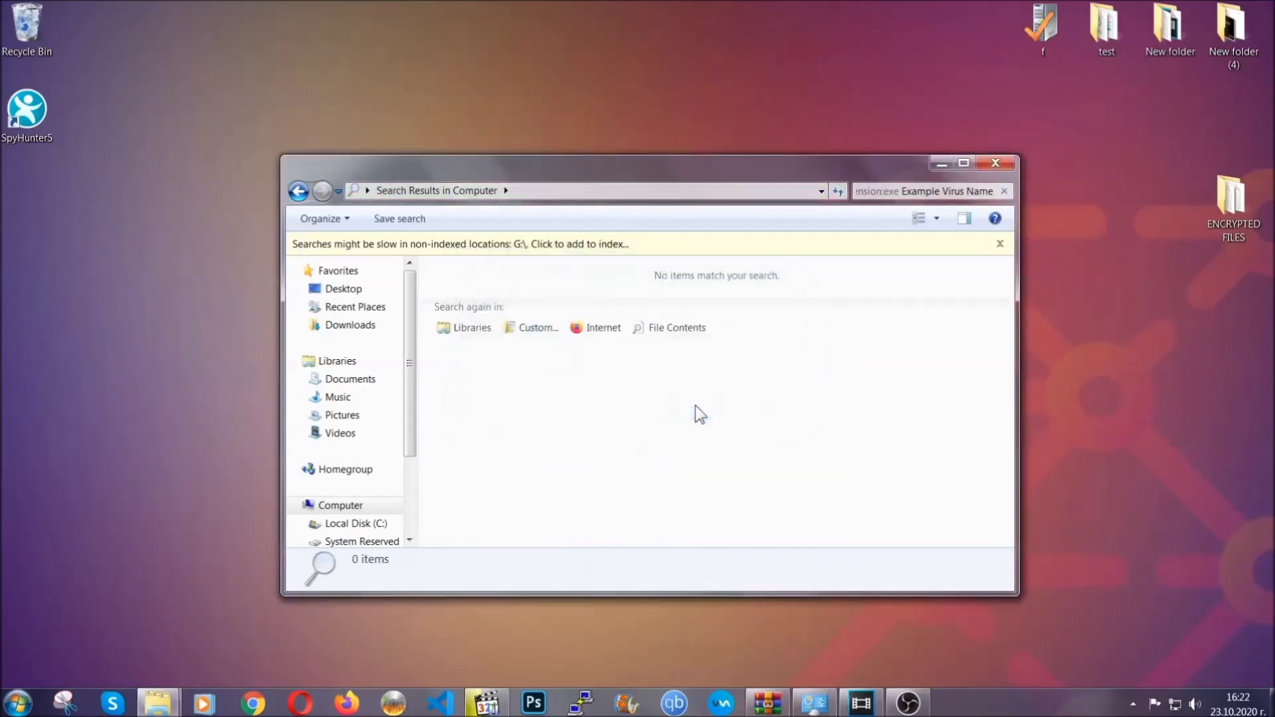
{"action": "left_click", "coordinate": [996, 162]}
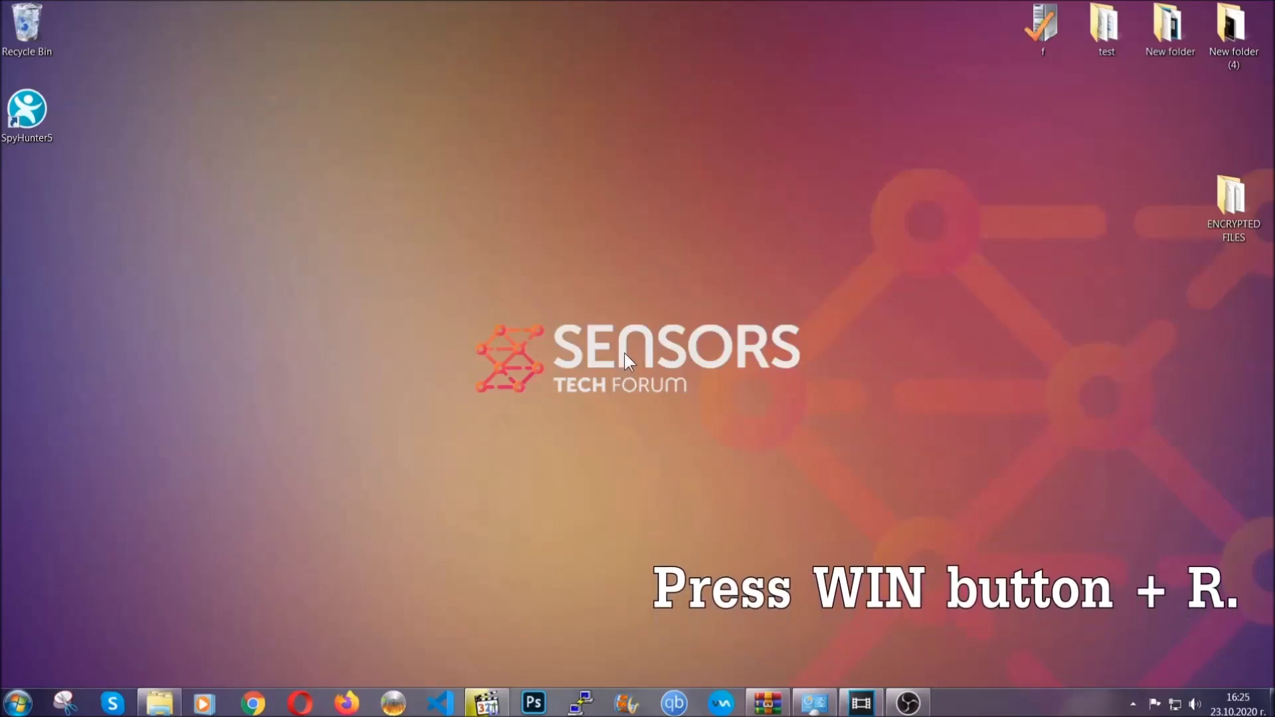
{"action": "key", "text": "super+r"}
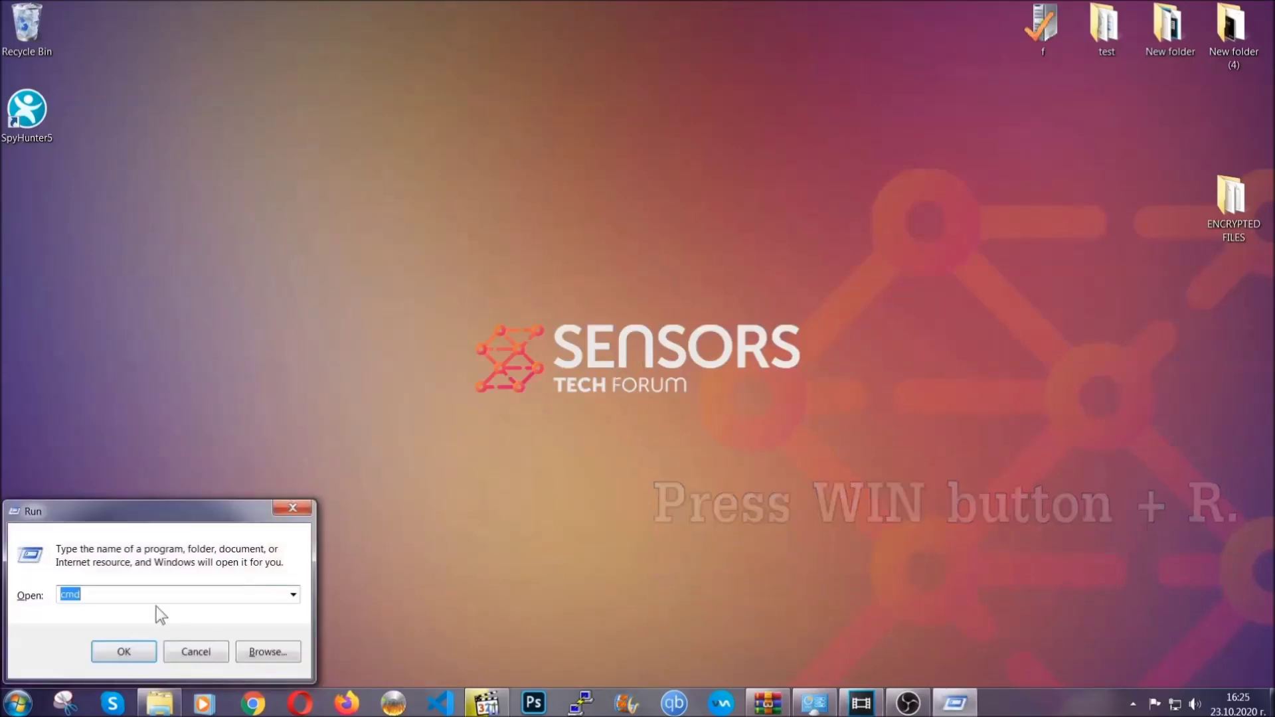
Step: Replace cmd with REGEDIT in the Run box to launch Registry Editor
{"action": "left_click", "coordinate": [133, 601]}
{"action": "left_click_drag", "start_coordinate": [120, 603], "coordinate": [16, 600]}
{"action": "type", "text": "REGEDIT"}
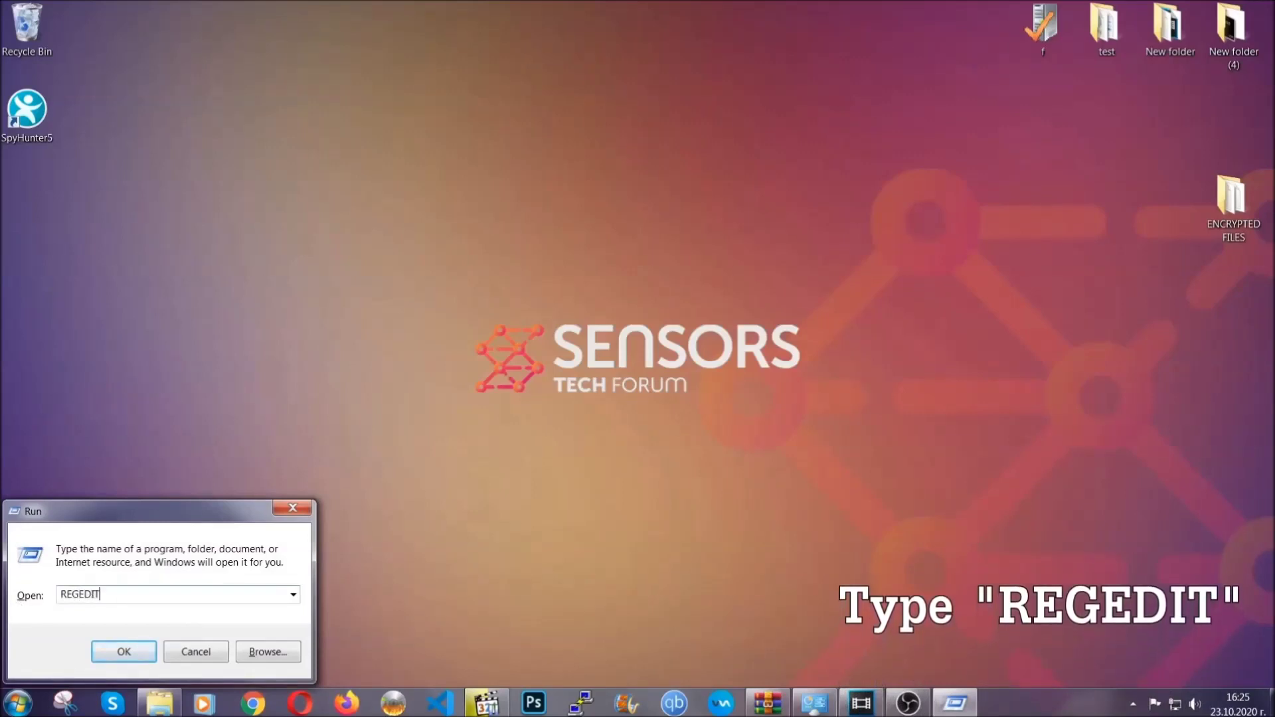
{"action": "left_click", "coordinate": [110, 649]}
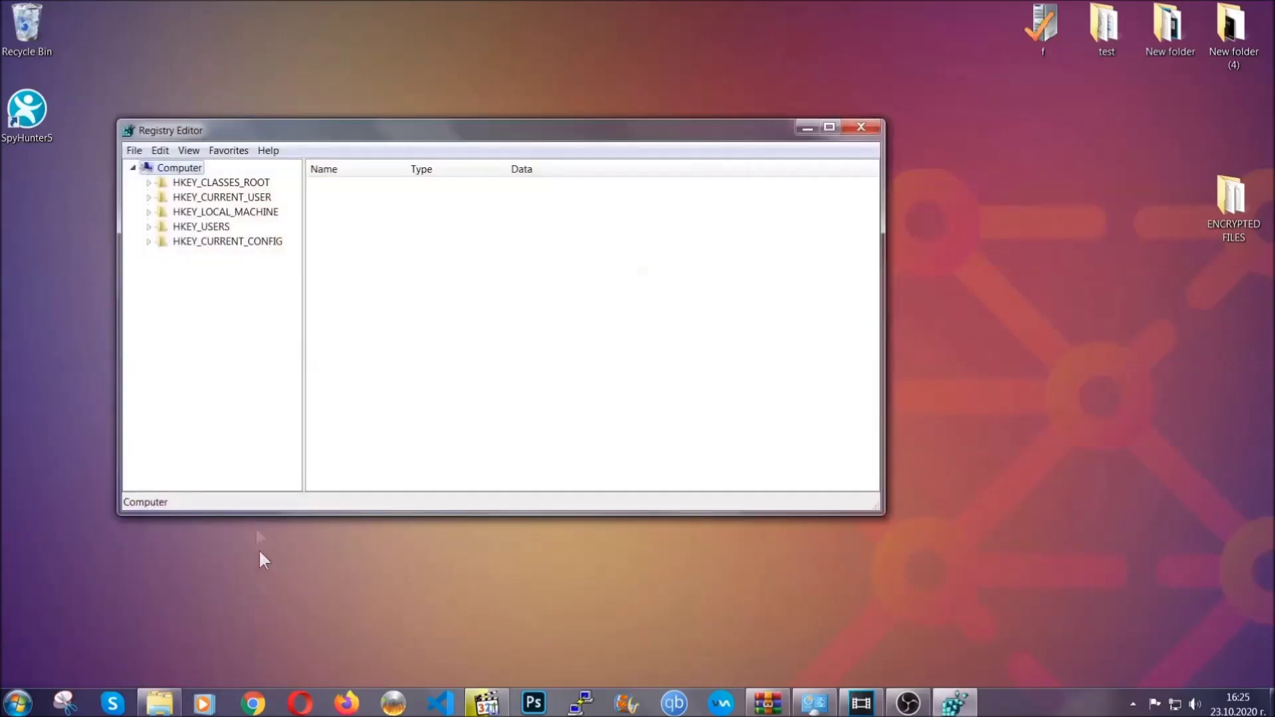
Step: Export the entire registry as BACKUP onto the Desktop
{"action": "left_click", "coordinate": [135, 152]}
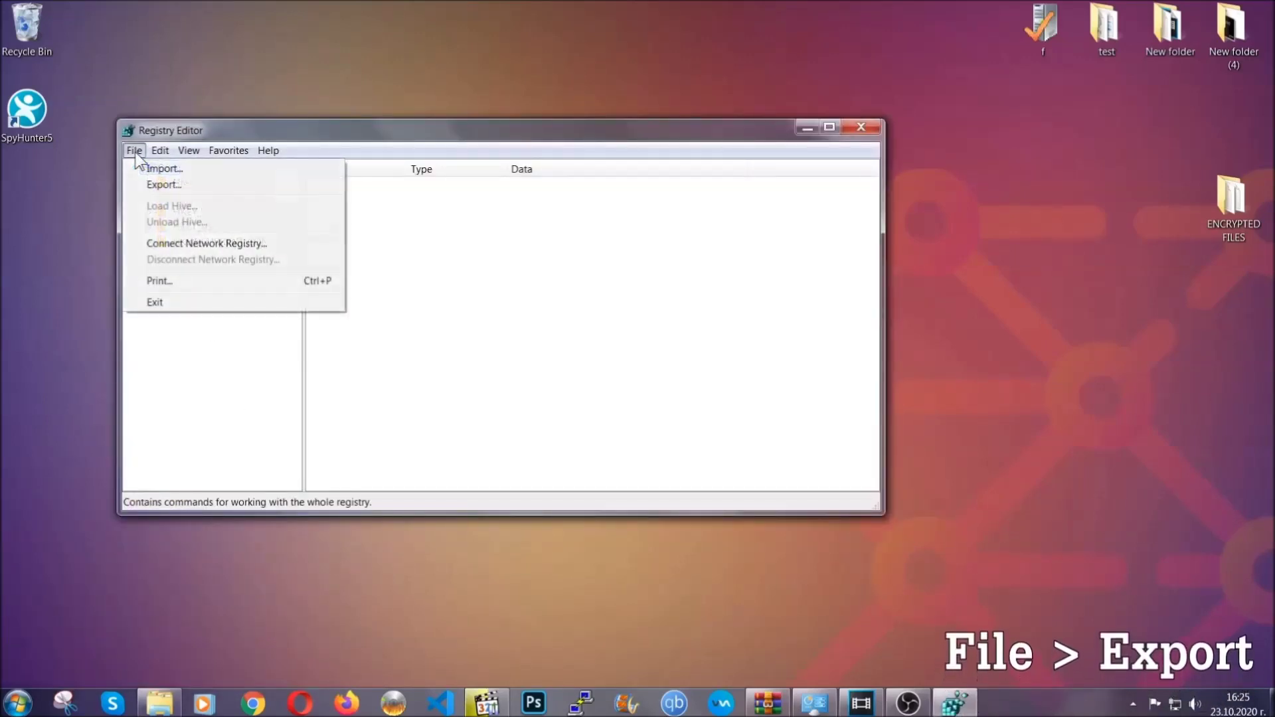
{"action": "left_click", "coordinate": [166, 184]}
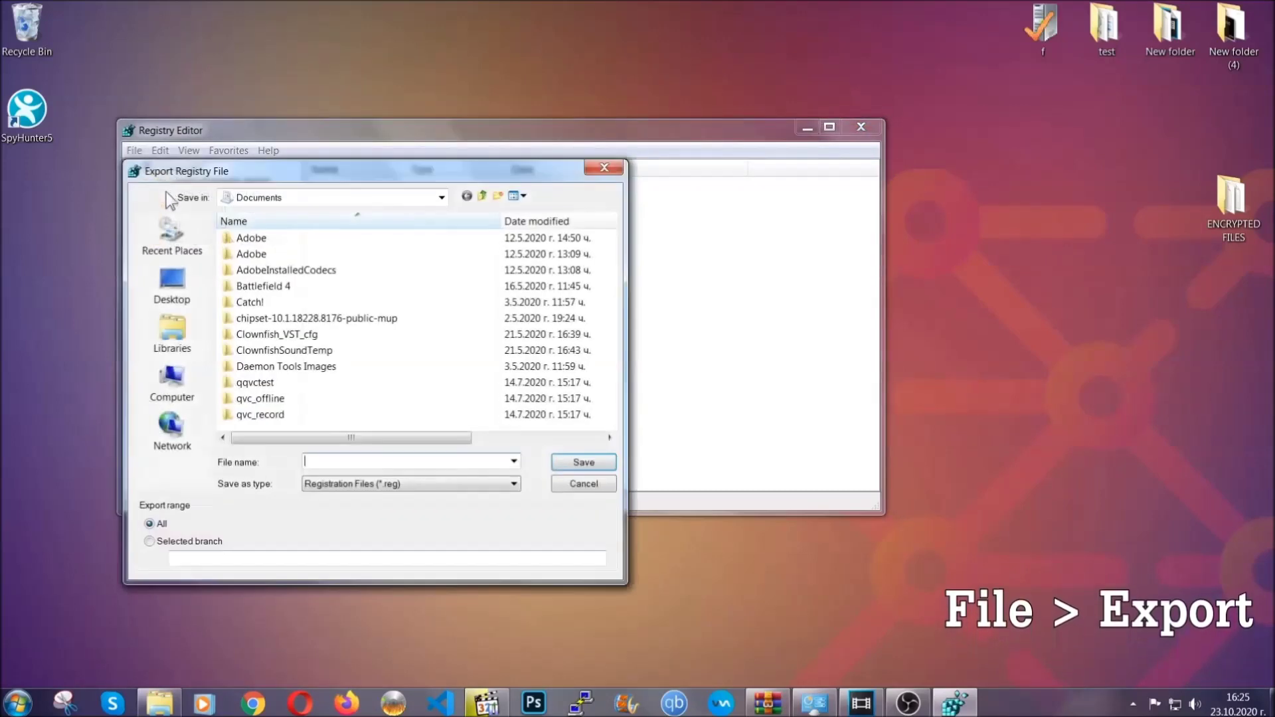
{"action": "left_click", "coordinate": [166, 285]}
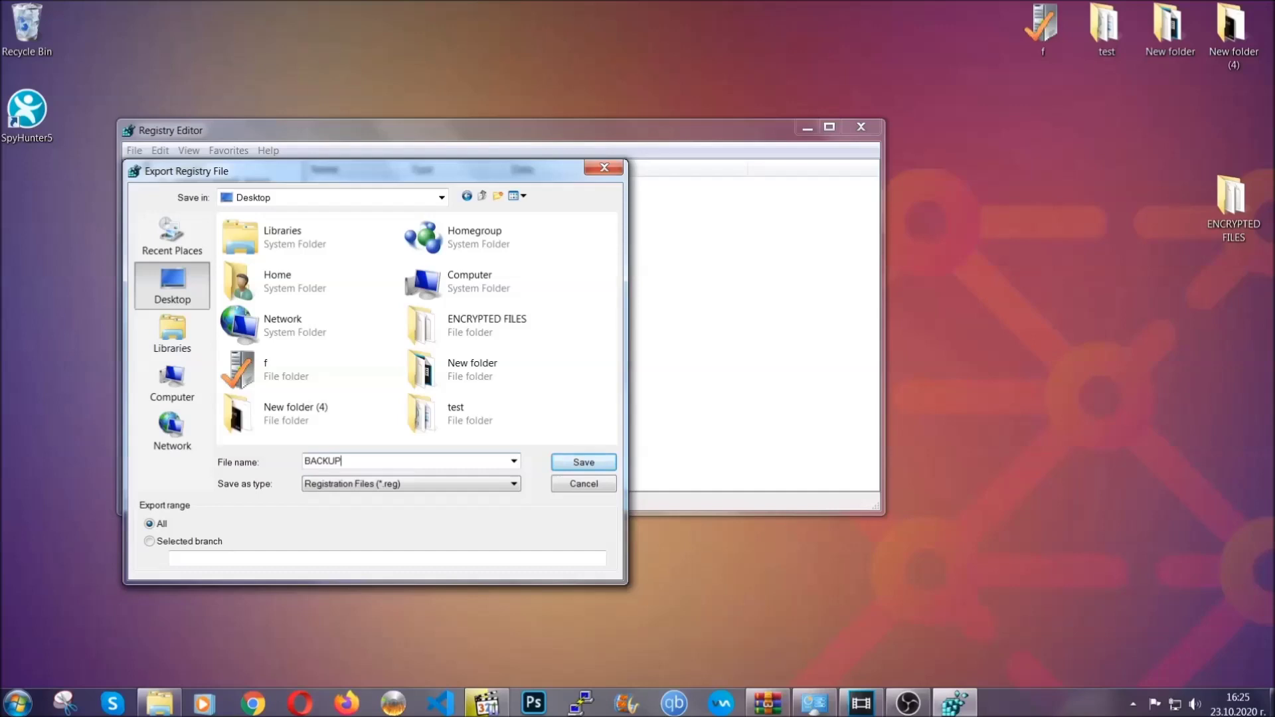
{"action": "left_click", "coordinate": [575, 465]}
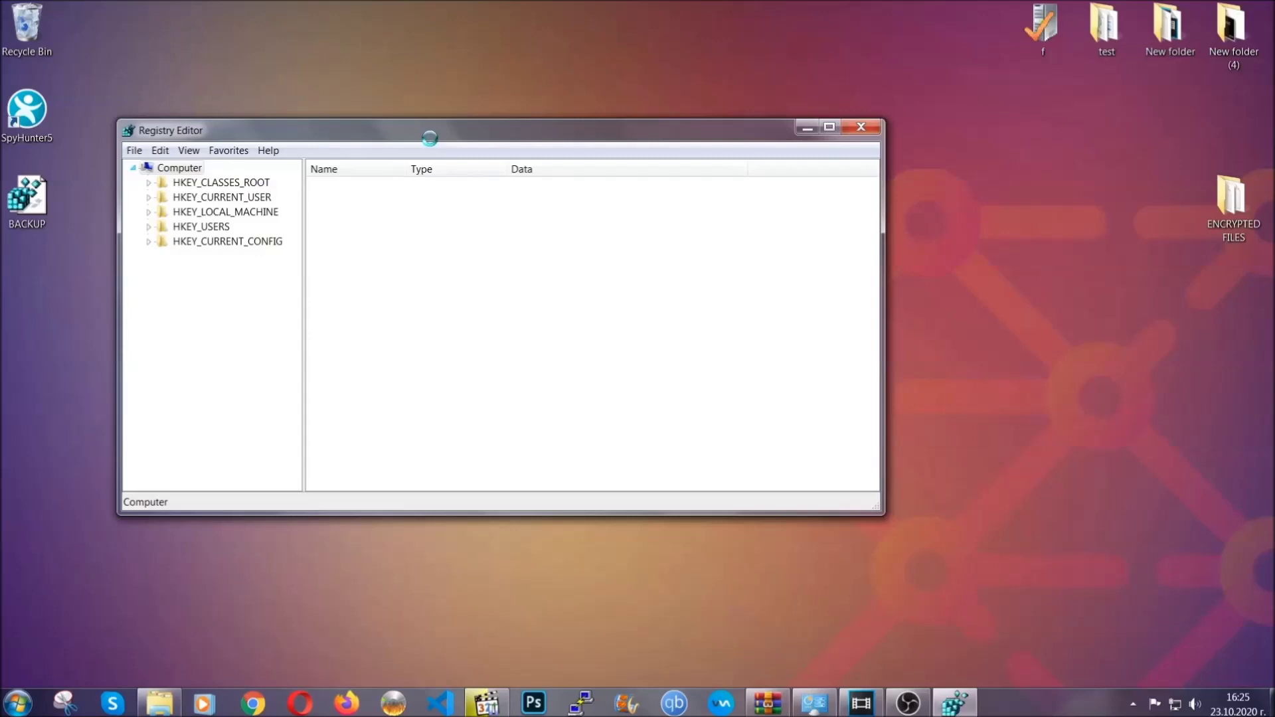
{"action": "left_click_drag", "start_coordinate": [429, 138], "coordinate": [556, 181]}
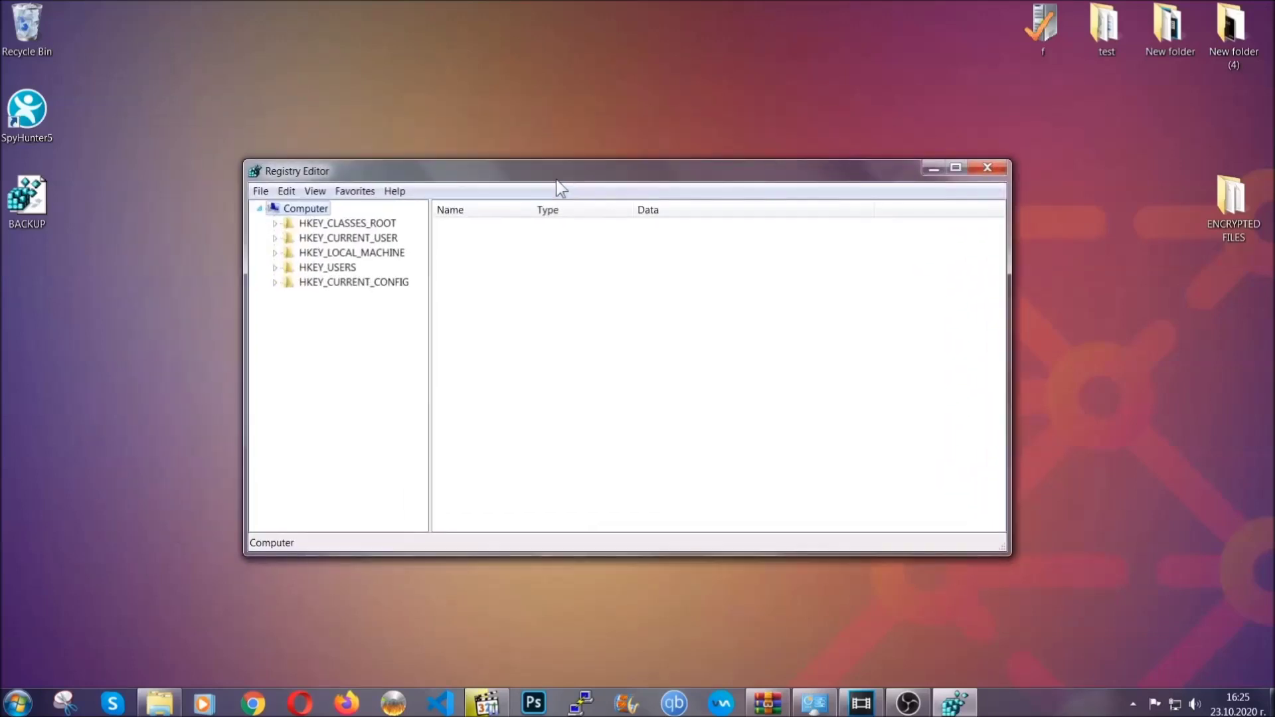
{"action": "left_click", "coordinate": [260, 193]}
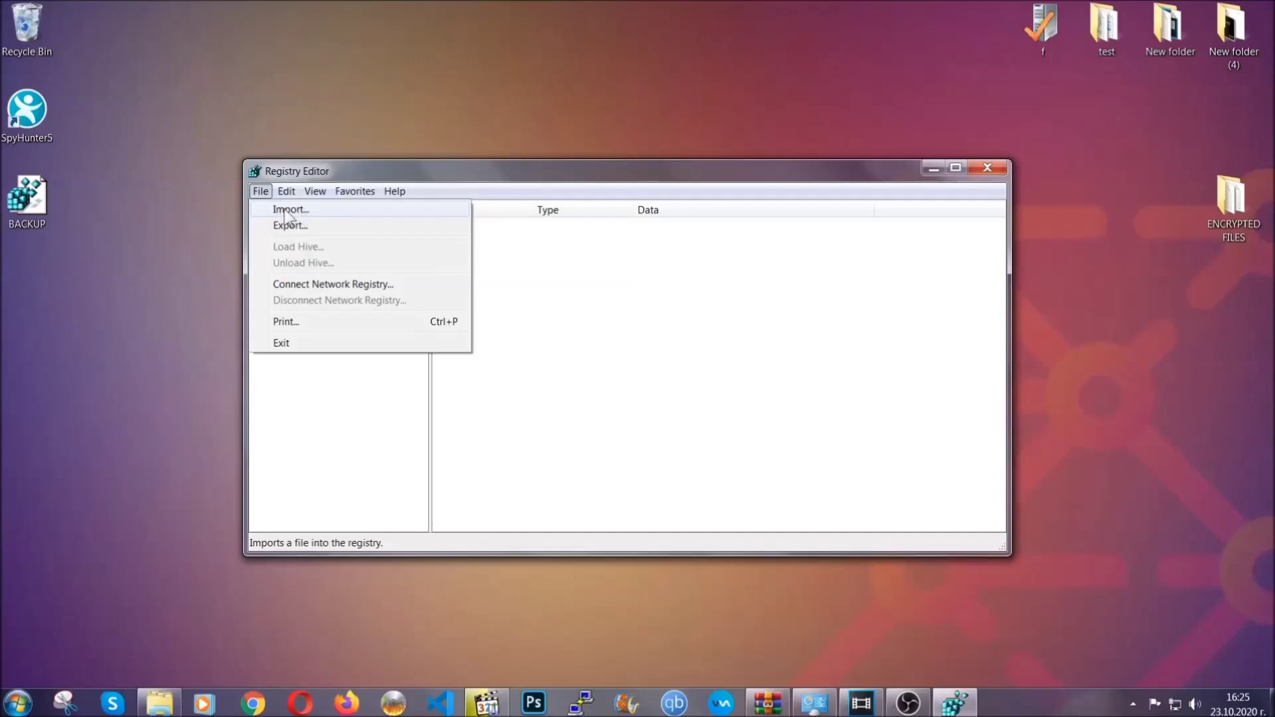
{"action": "left_click", "coordinate": [262, 193]}
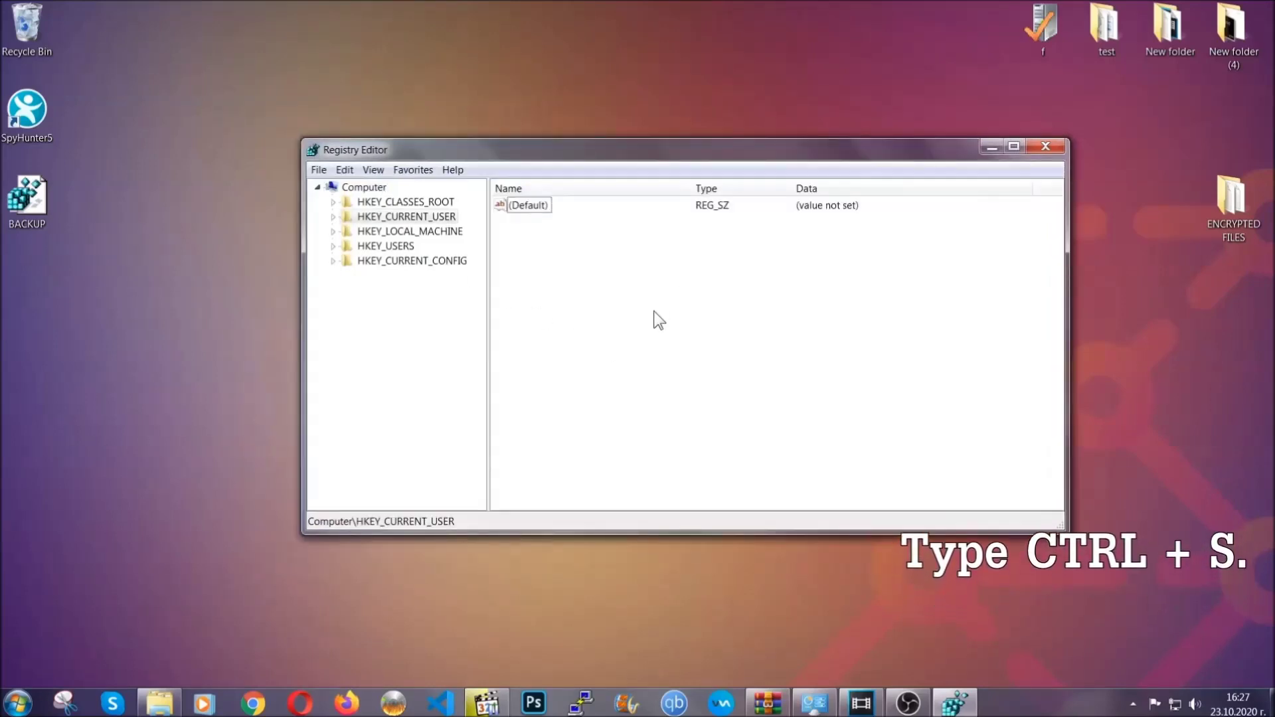
Step: Use Find with 'RunOnce' to reach the current user's Run key
{"action": "key", "text": "ctrl+f"}
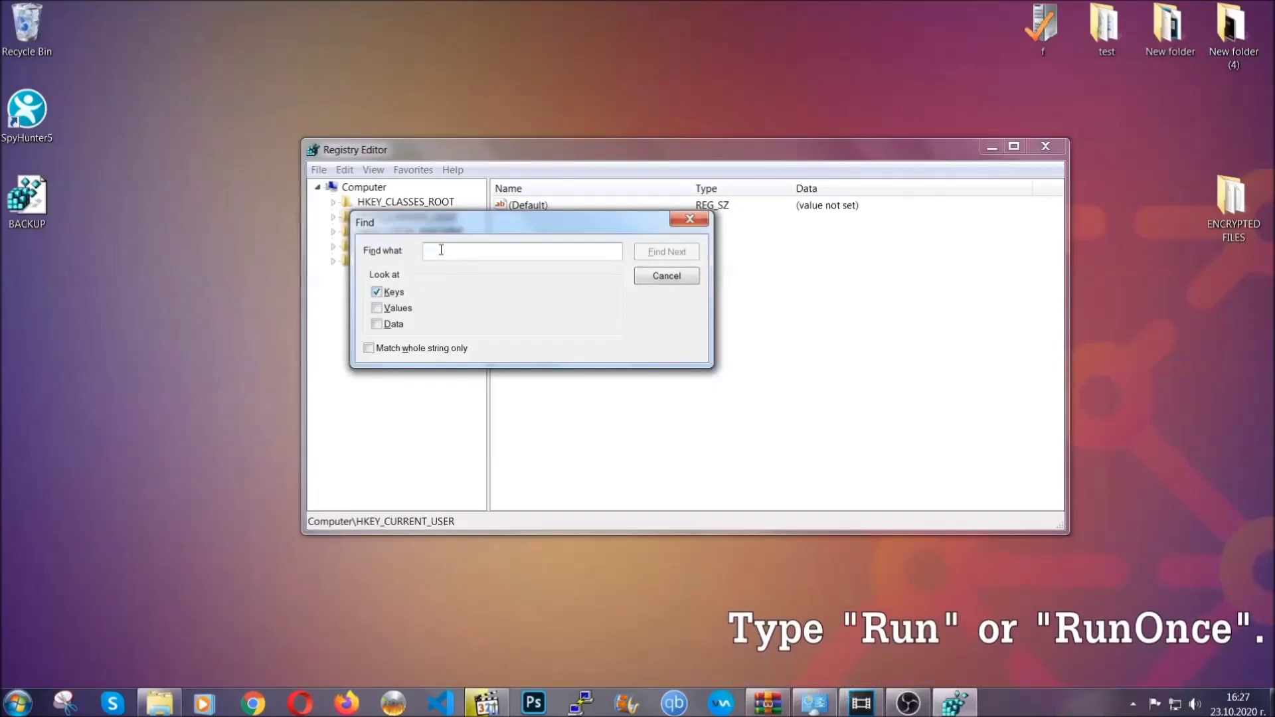
{"action": "type", "text": "RunO"}
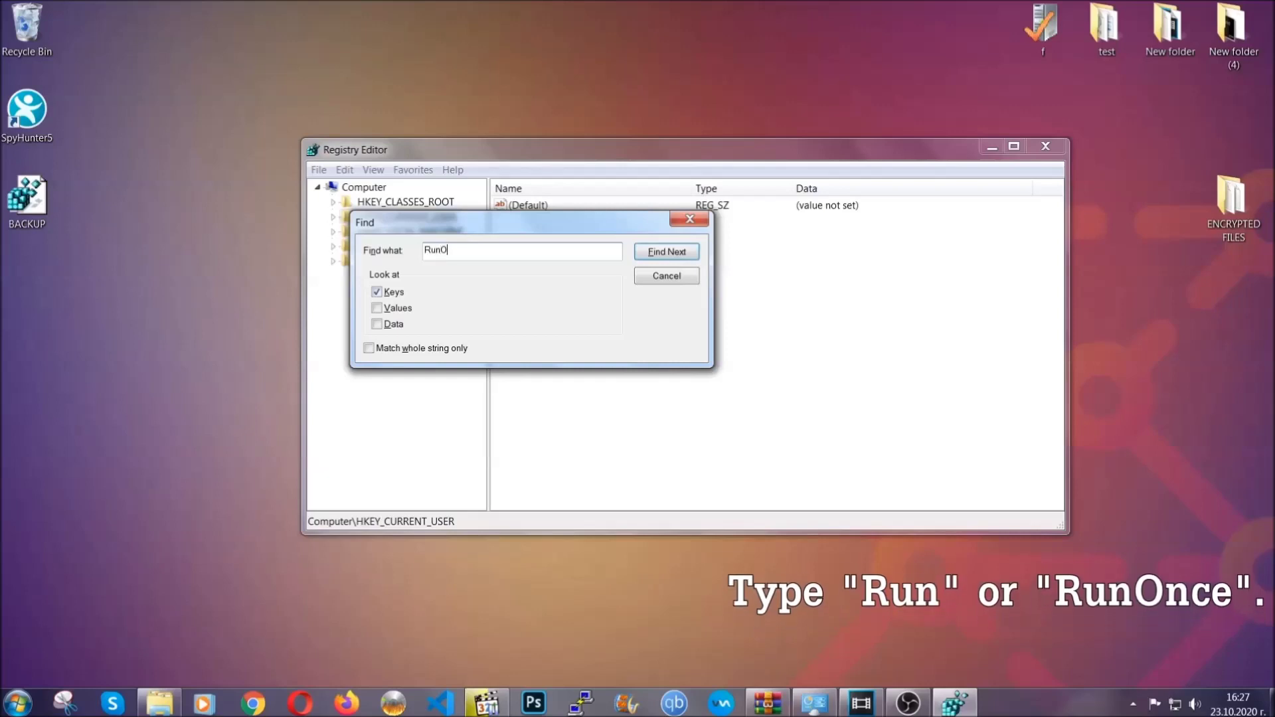
{"action": "type", "text": "nce"}
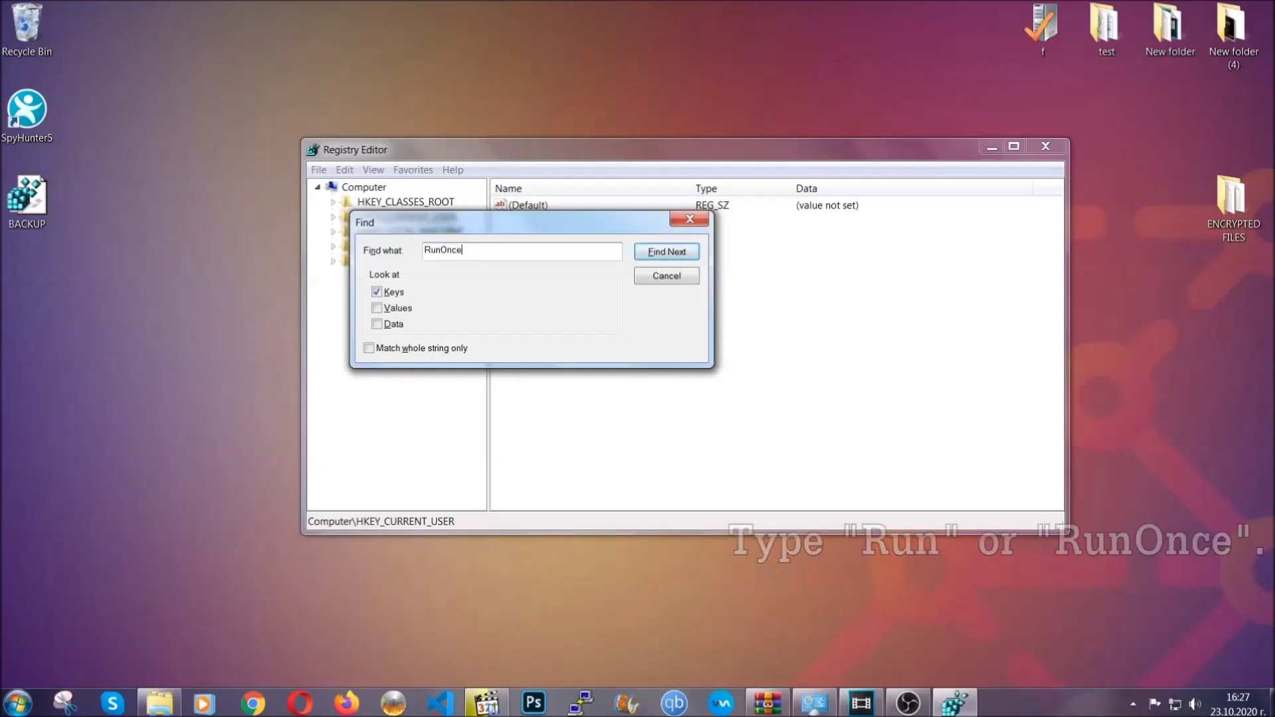
{"action": "left_click", "coordinate": [680, 254]}
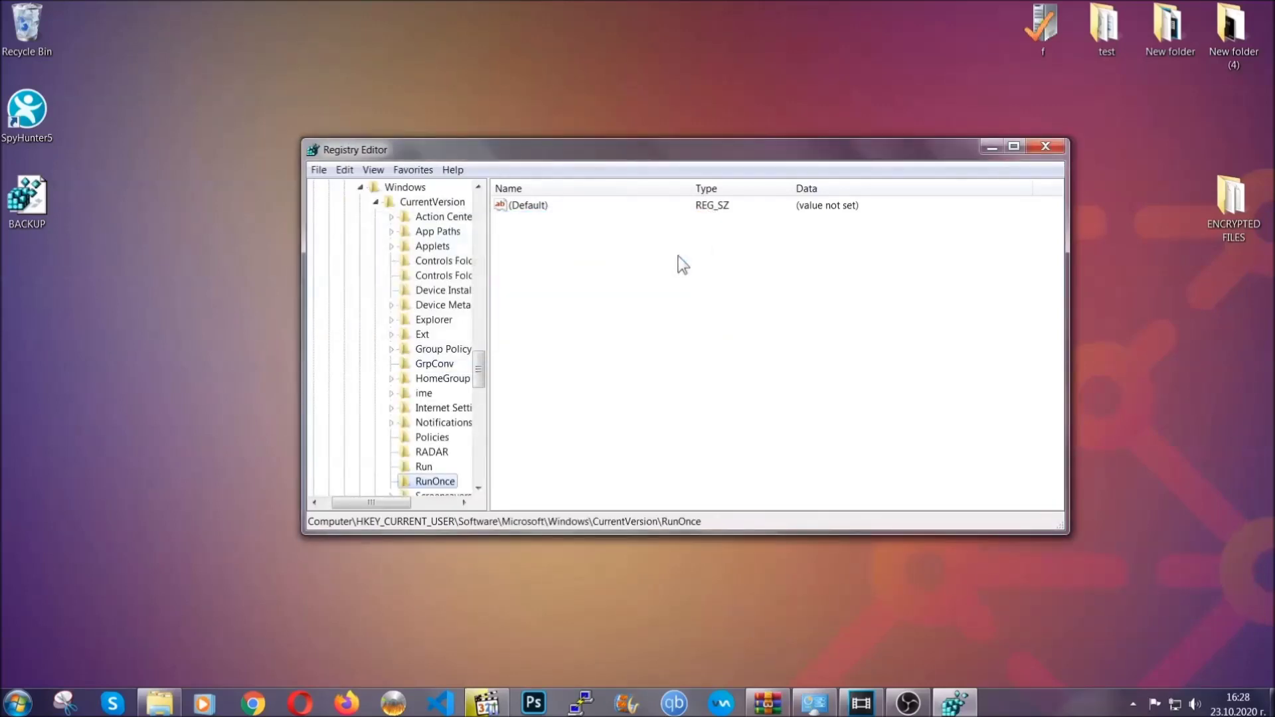
{"action": "left_click_drag", "start_coordinate": [479, 369], "coordinate": [478, 390]}
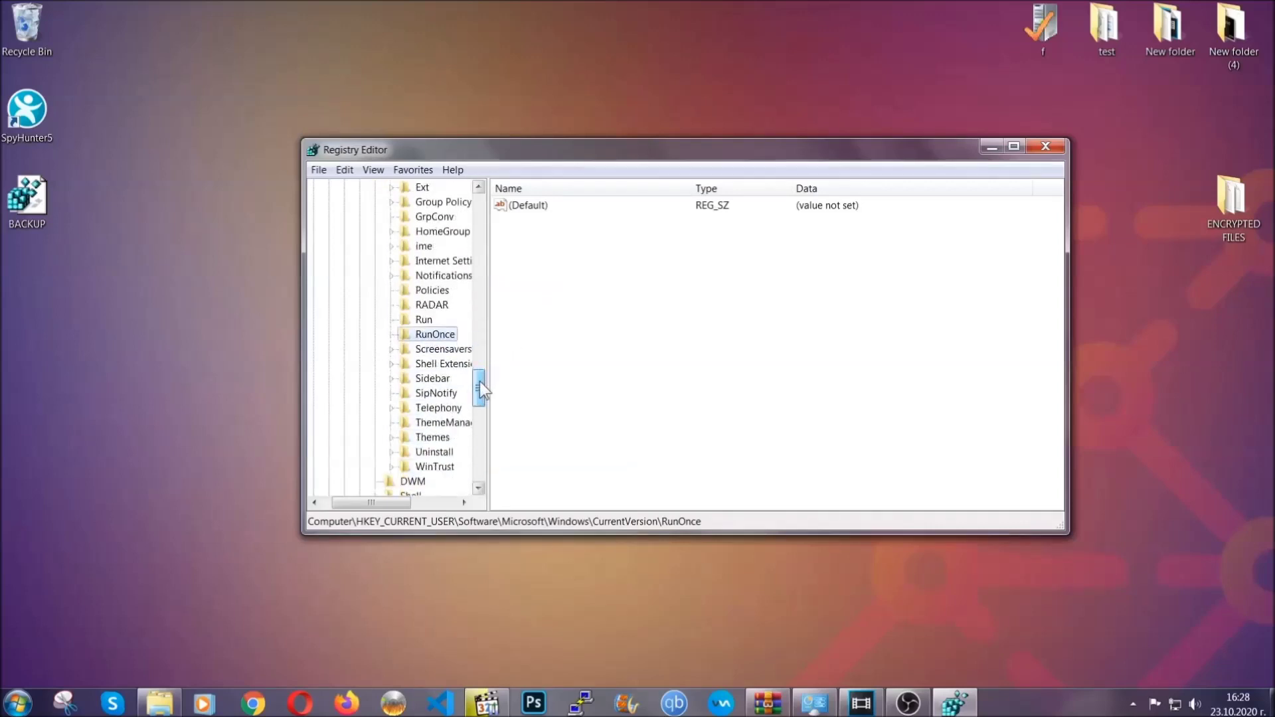
{"action": "left_click", "coordinate": [424, 319]}
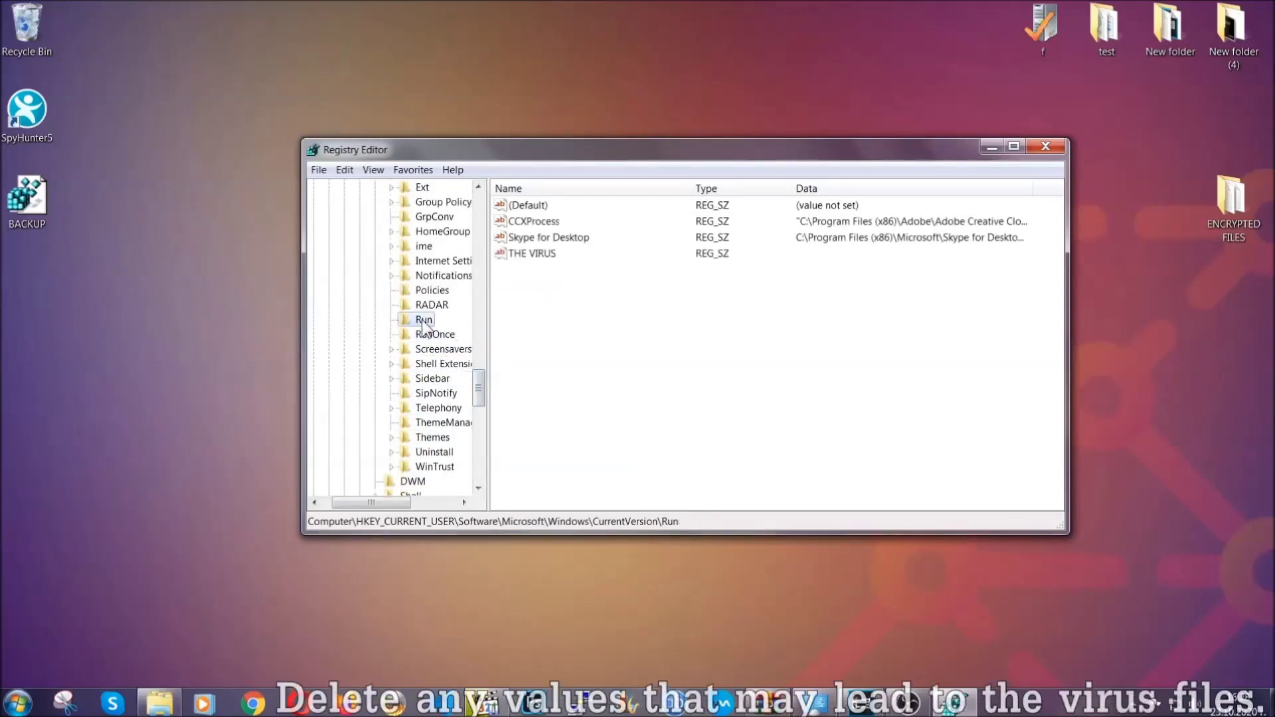
Step: Delete the THE VIRUS startup value from the Run key and confirm
{"action": "left_click", "coordinate": [523, 254]}
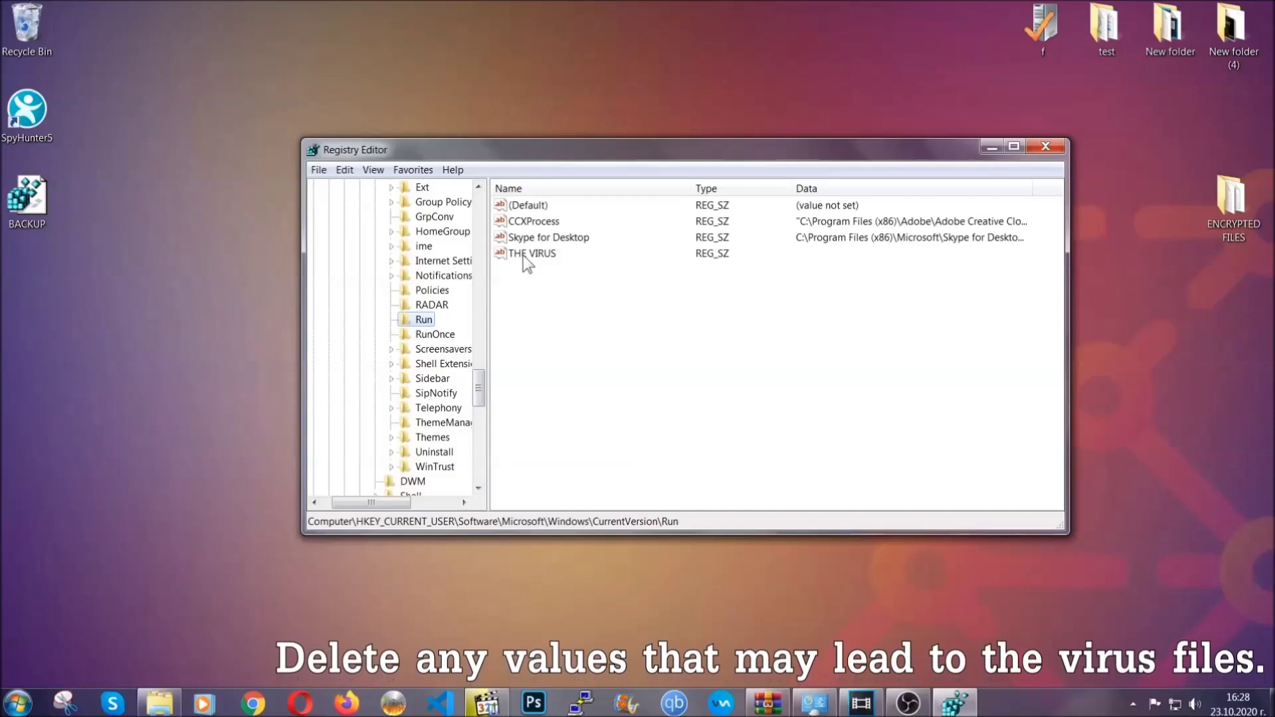
{"action": "right_click", "coordinate": [524, 255]}
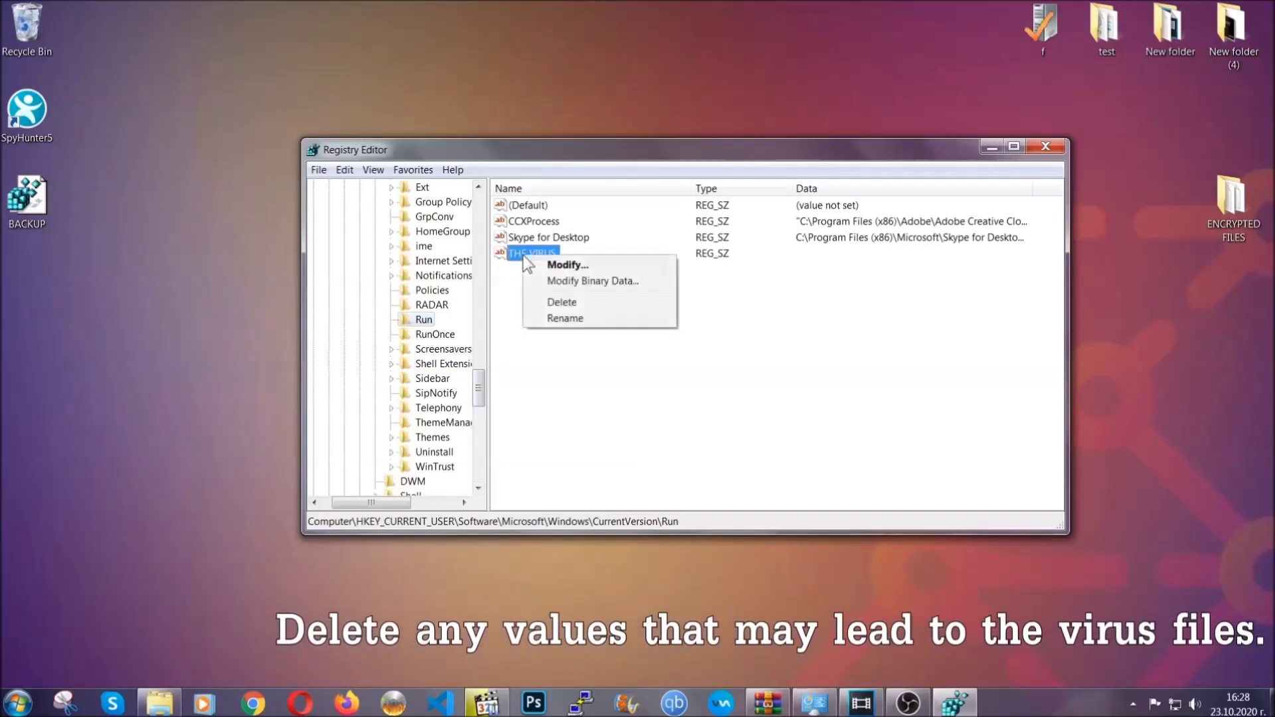
{"action": "left_click", "coordinate": [552, 302]}
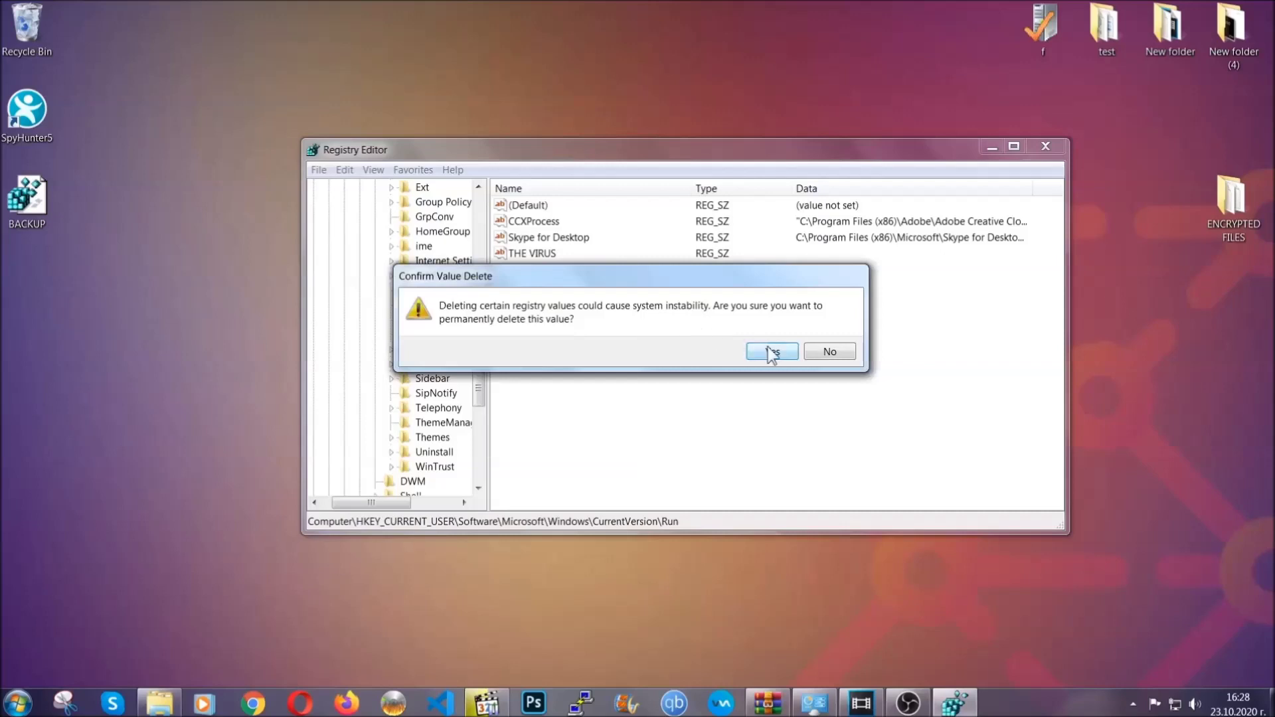
{"action": "left_click", "coordinate": [771, 352]}
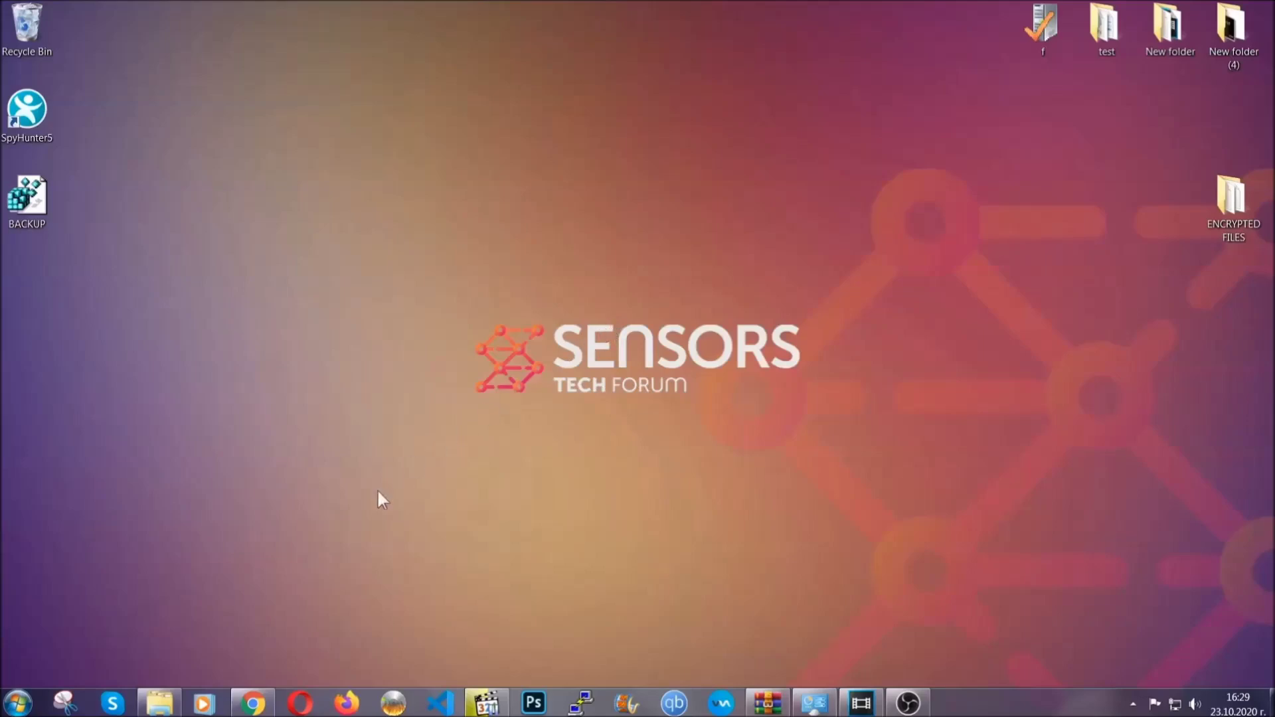
Step: Bring forward Chrome showing the SensorsTechForum article on recovering ransomware-encrypted files
{"action": "left_click", "coordinate": [253, 706]}
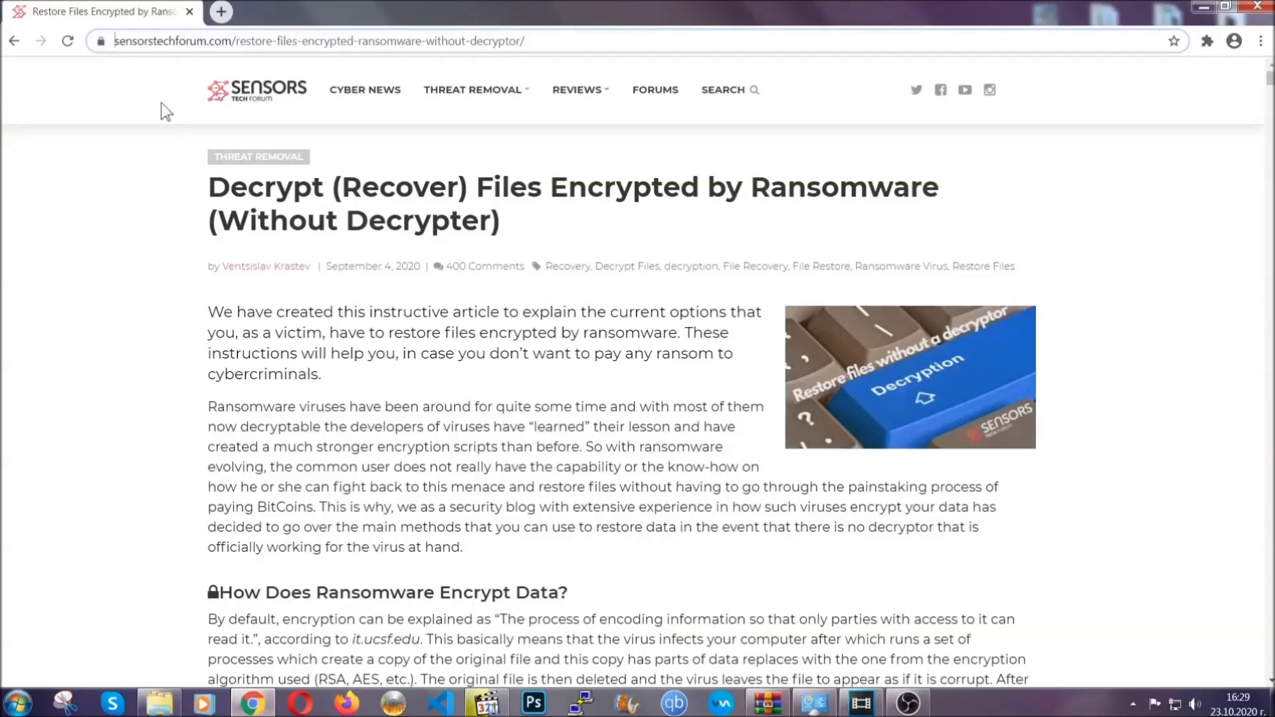
Step: Highlight the article's web address, then scroll down and expand 'Method 2 - Restore Data via Windows Backup'
{"action": "left_click", "coordinate": [116, 40]}
{"action": "left_click_drag", "start_coordinate": [116, 40], "coordinate": [575, 47]}
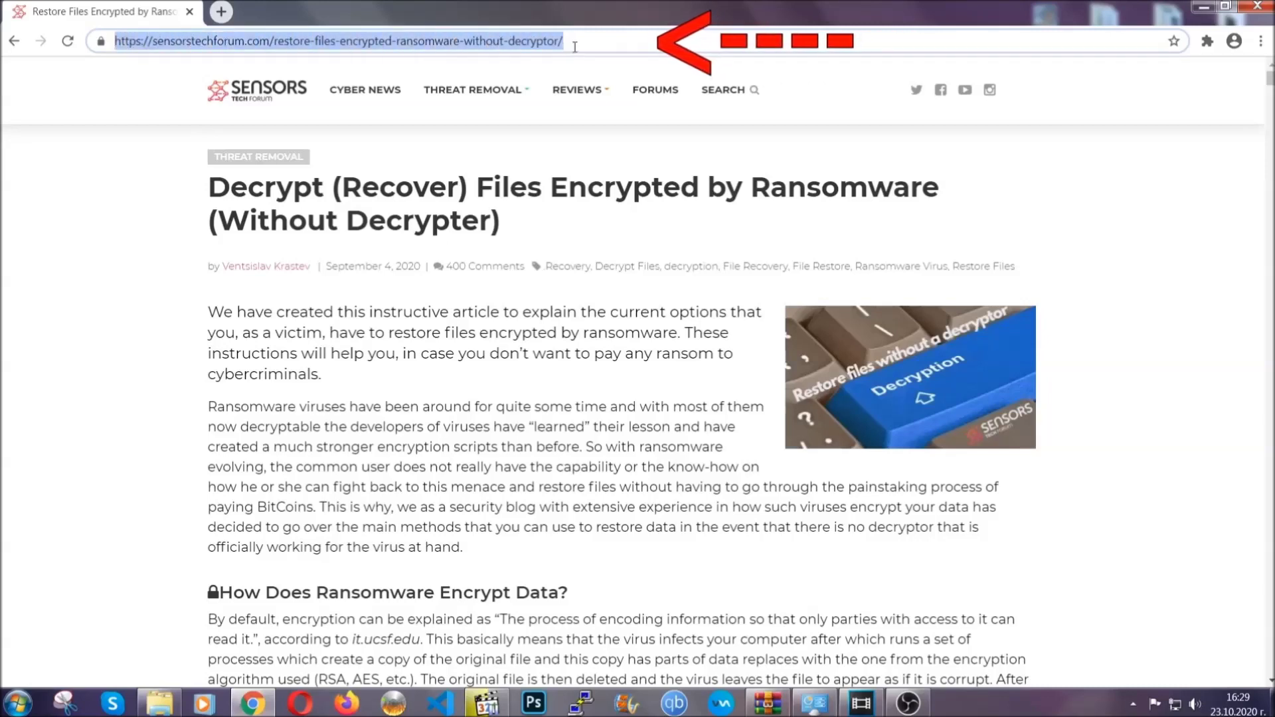
{"action": "mouse_move", "coordinate": [577, 131]}
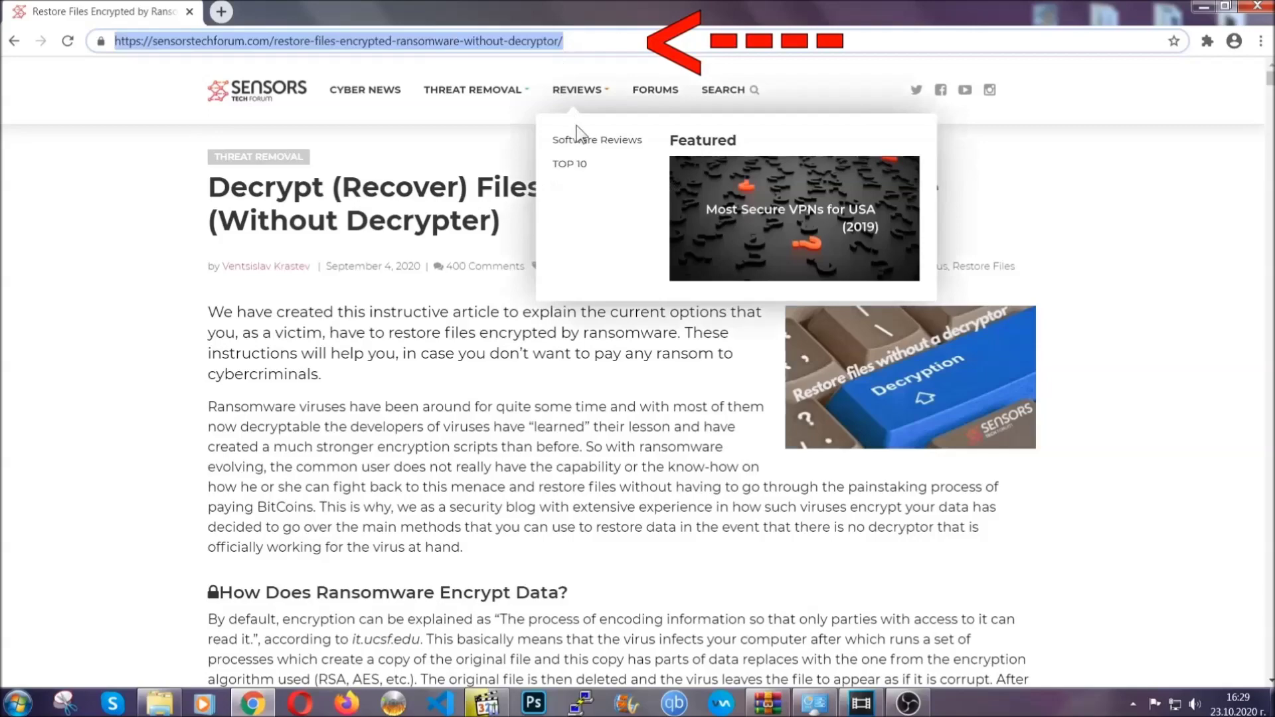
{"action": "scroll", "coordinate": [655, 362], "scroll_direction": "down", "scroll_amount": 5}
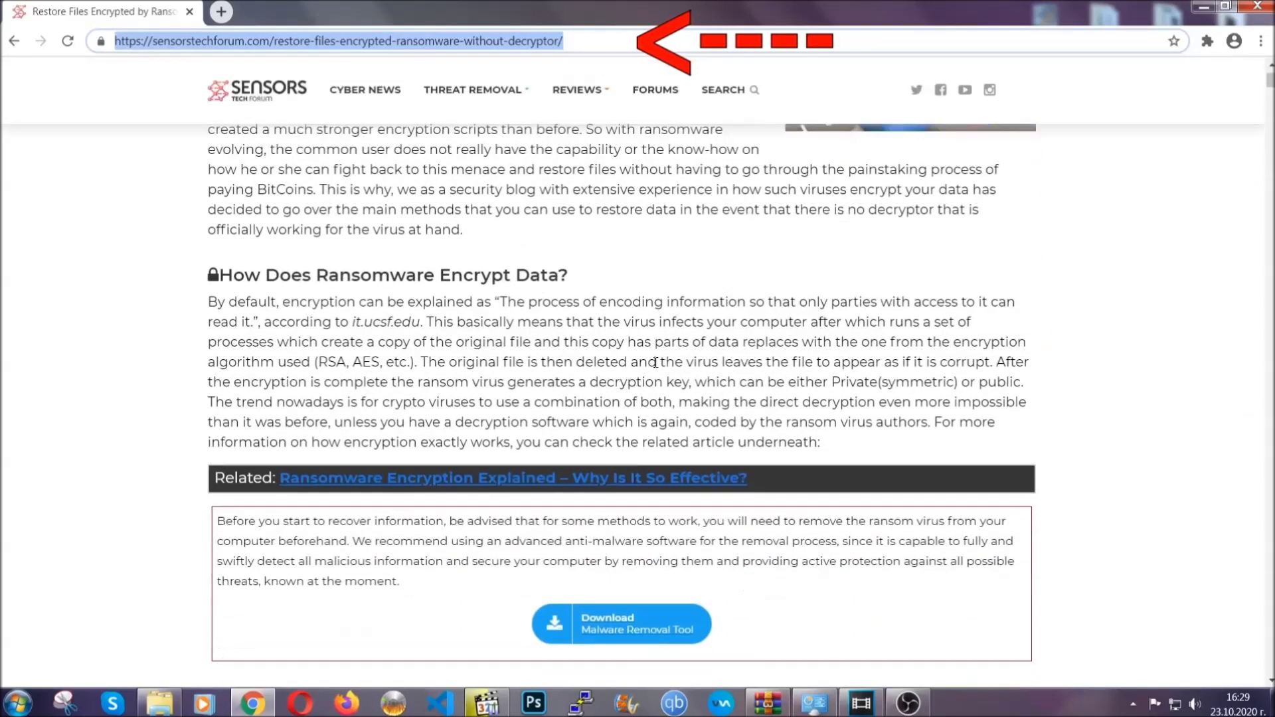
{"action": "scroll", "coordinate": [655, 361], "scroll_direction": "down", "scroll_amount": 6}
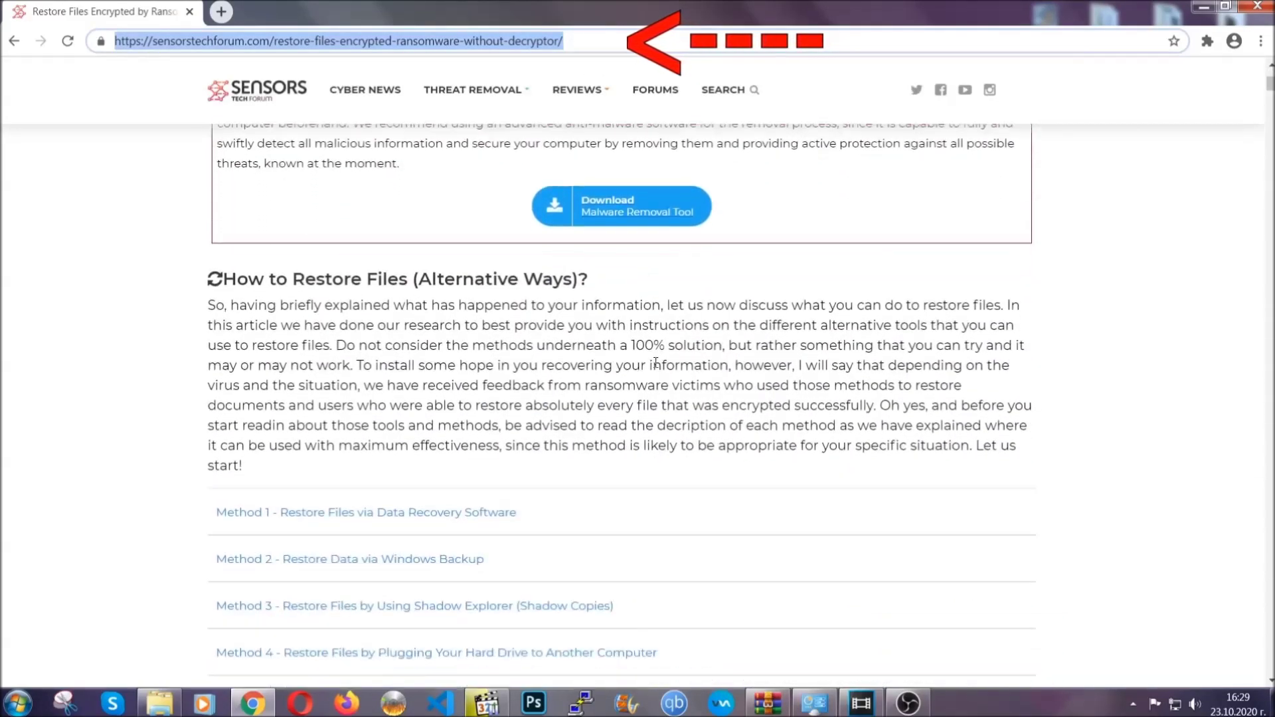
{"action": "scroll", "coordinate": [655, 362], "scroll_direction": "down", "scroll_amount": 1}
{"action": "scroll", "coordinate": [658, 367], "scroll_direction": "down", "scroll_amount": 3}
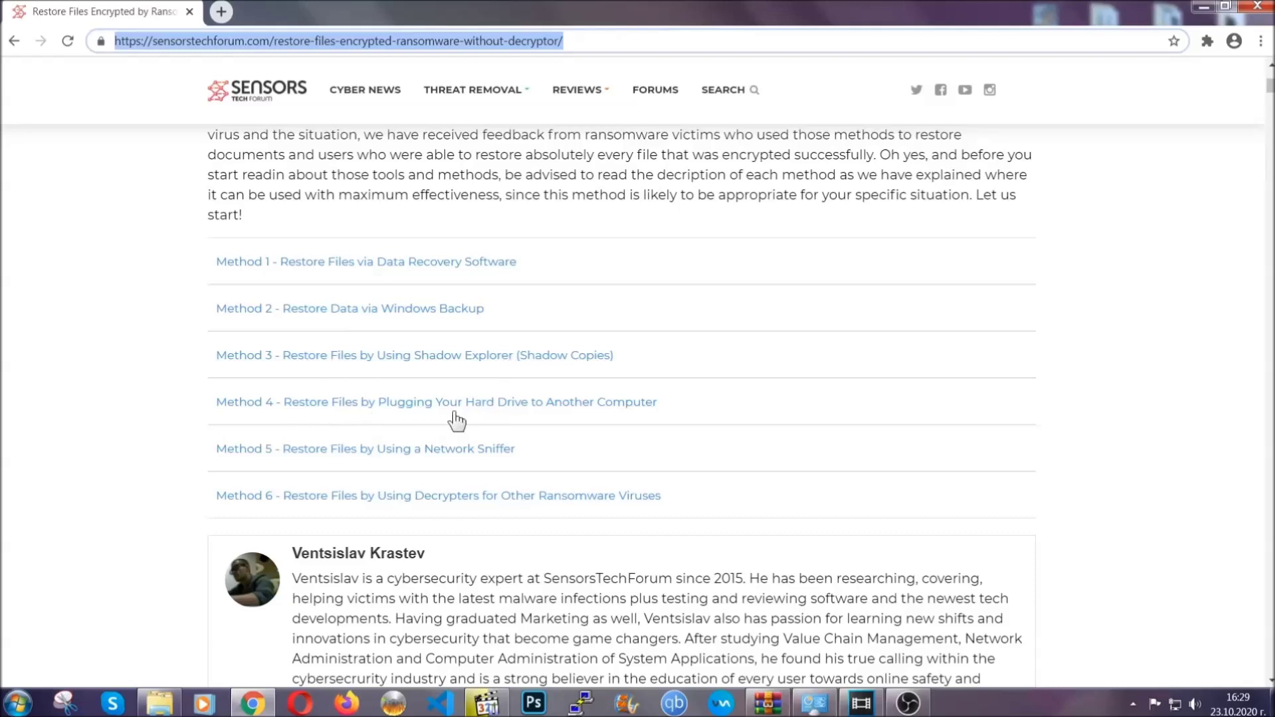
{"action": "left_click", "coordinate": [397, 308]}
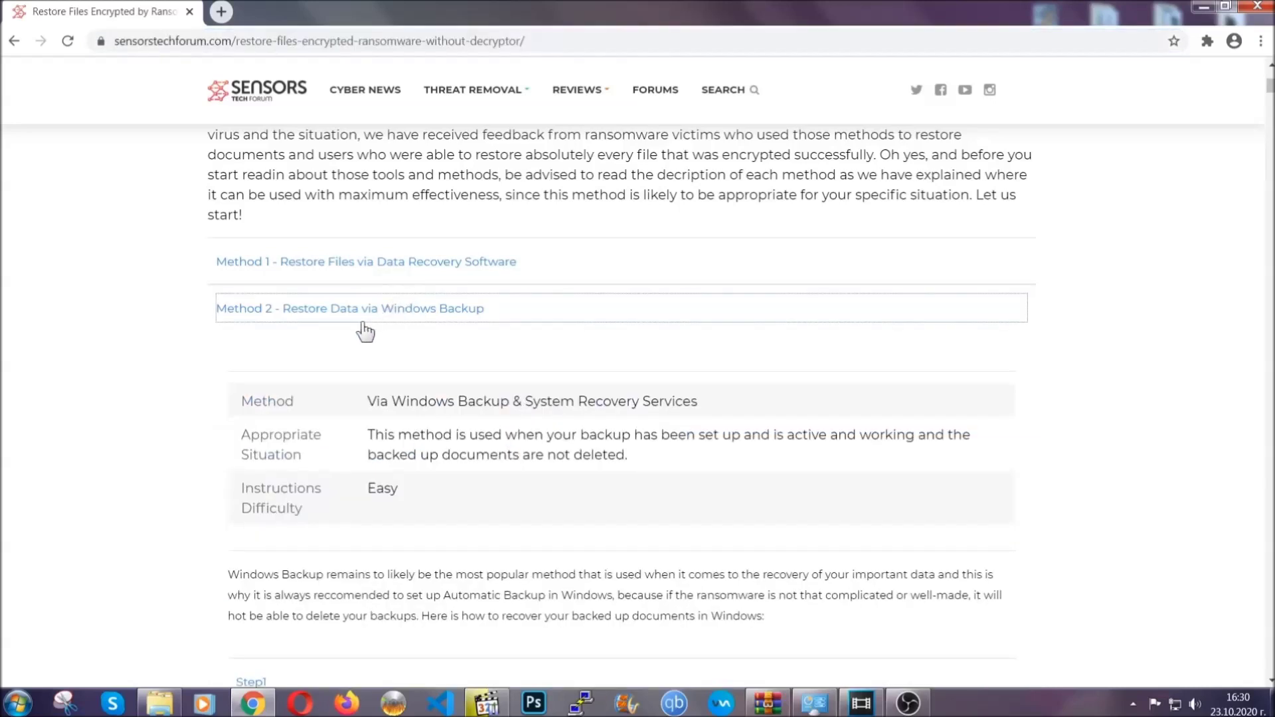
Step: Briefly highlight Method 2's summary table, then expand Step1, covering the Run window
{"action": "left_click_drag", "start_coordinate": [381, 380], "coordinate": [448, 496]}
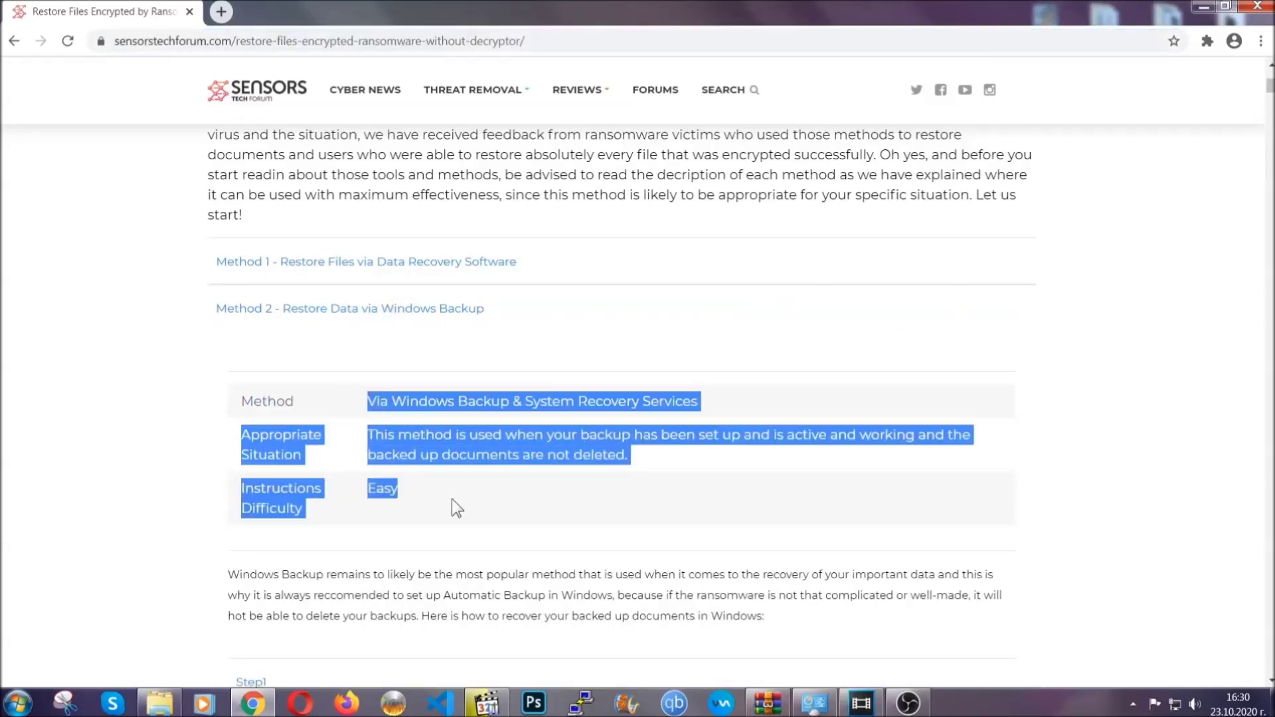
{"action": "left_click", "coordinate": [453, 499]}
{"action": "scroll", "coordinate": [456, 495], "scroll_direction": "down", "scroll_amount": 4}
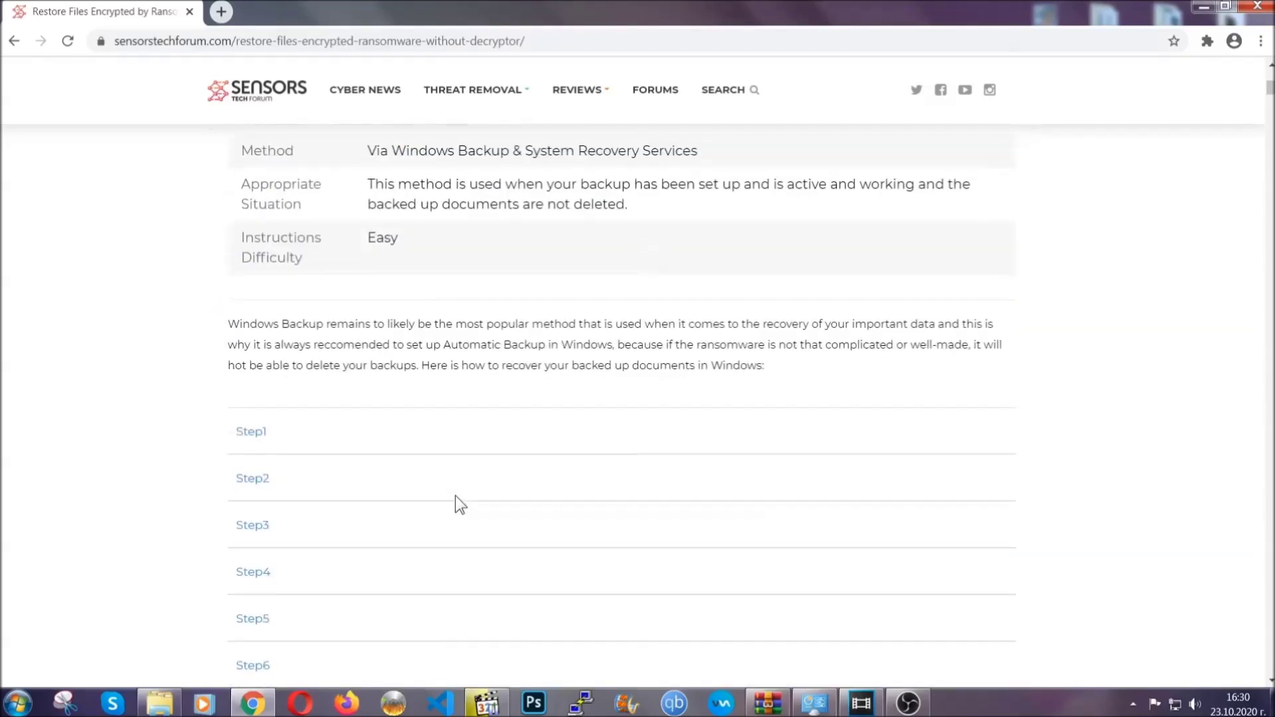
{"action": "scroll", "coordinate": [456, 495], "scroll_direction": "down", "scroll_amount": 1}
{"action": "left_click", "coordinate": [261, 348]}
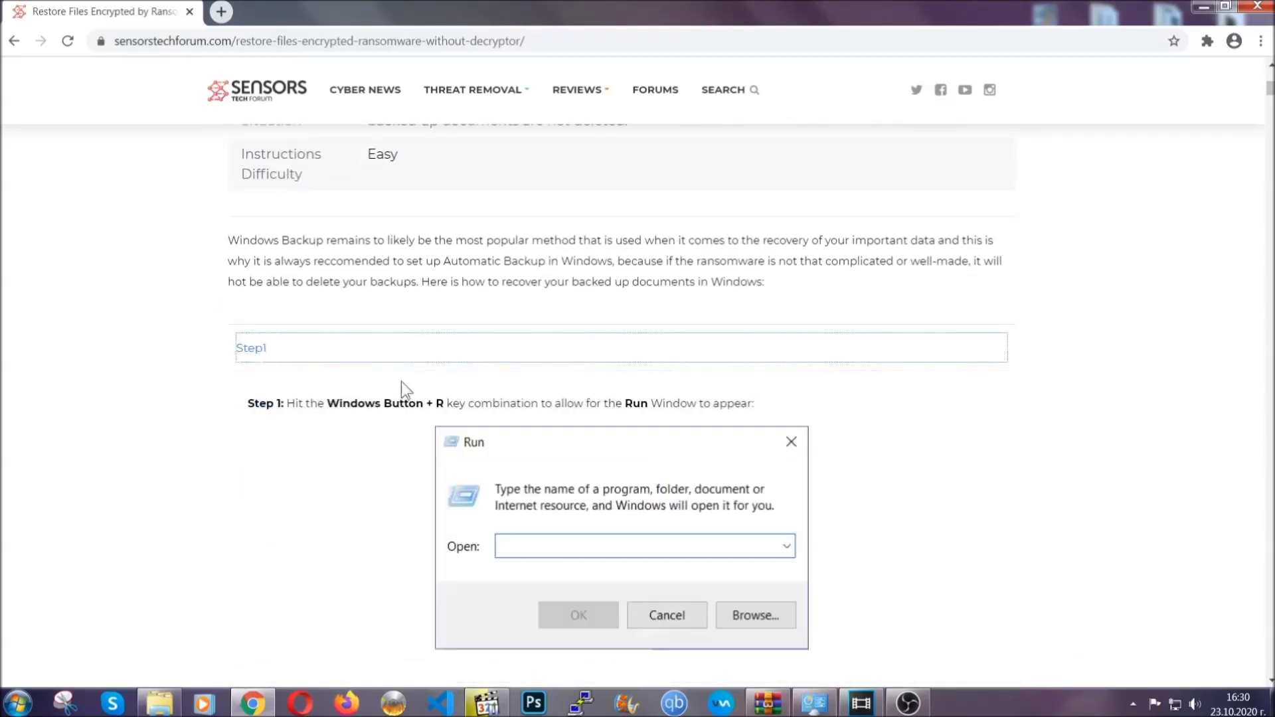
Step: Expand Step2 (ms-settings:windowsupdate) and Step3 (Backup icon), then scroll back up the article
{"action": "scroll", "coordinate": [596, 412], "scroll_direction": "down", "scroll_amount": 4}
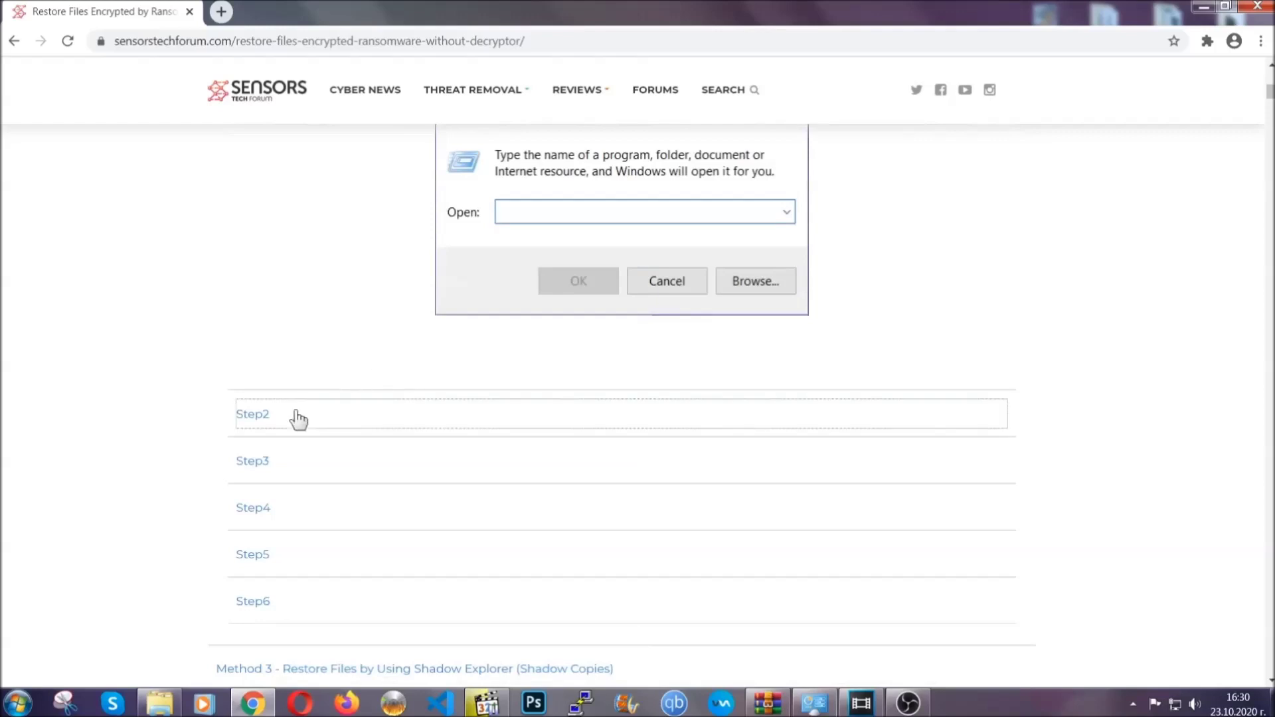
{"action": "left_click", "coordinate": [299, 418]}
{"action": "scroll", "coordinate": [532, 425], "scroll_direction": "down", "scroll_amount": 4}
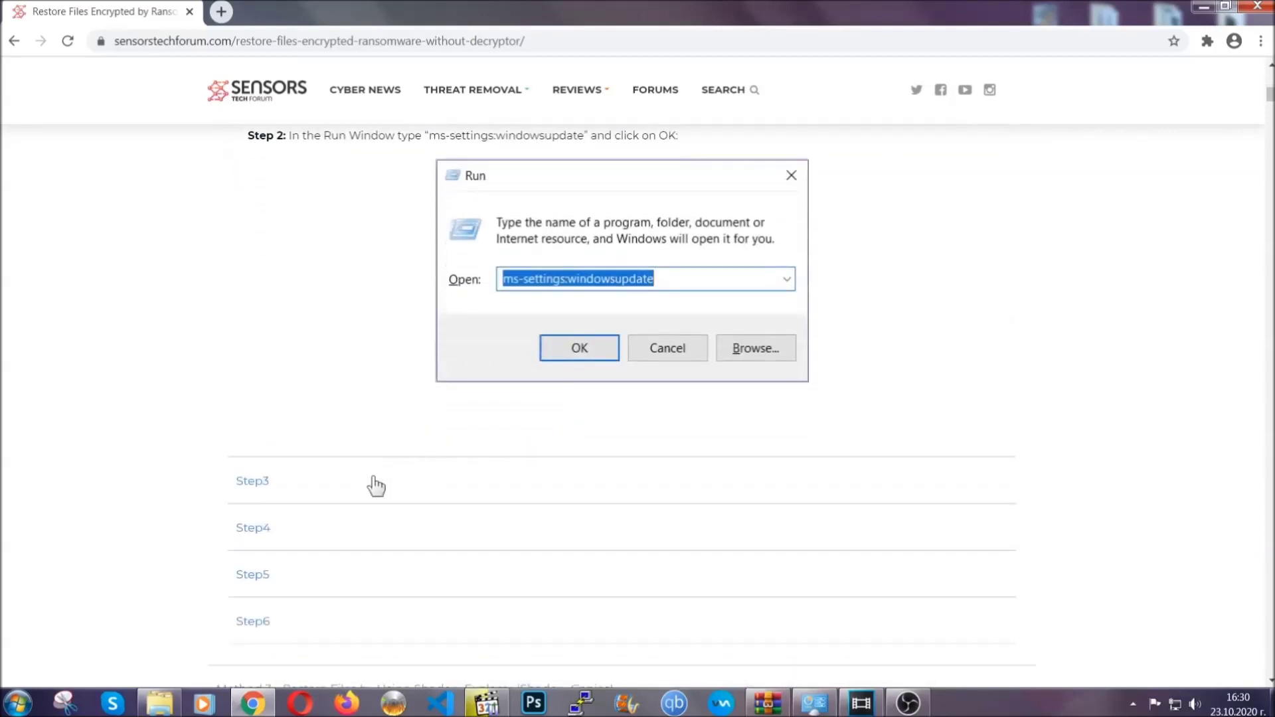
{"action": "left_click", "coordinate": [376, 485]}
{"action": "scroll", "coordinate": [564, 456], "scroll_direction": "down", "scroll_amount": 3}
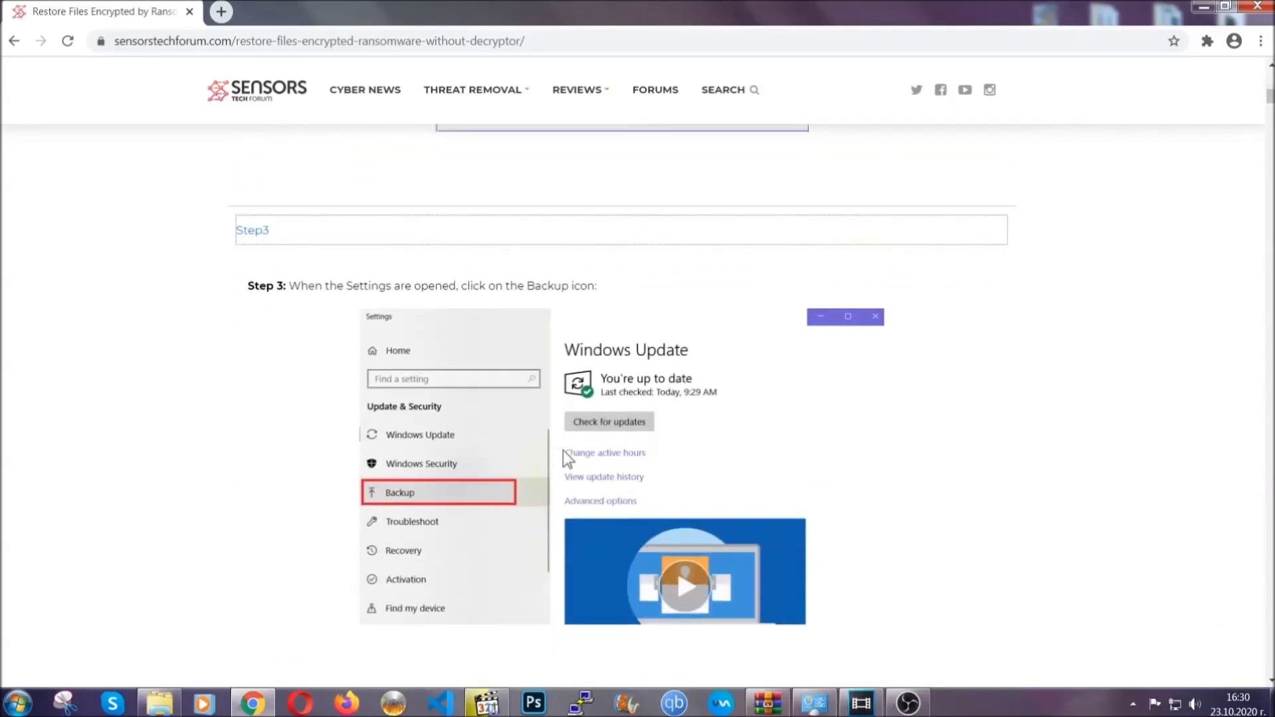
{"action": "scroll", "coordinate": [563, 452], "scroll_direction": "down", "scroll_amount": 2}
{"action": "scroll", "coordinate": [560, 454], "scroll_direction": "down", "scroll_amount": 2}
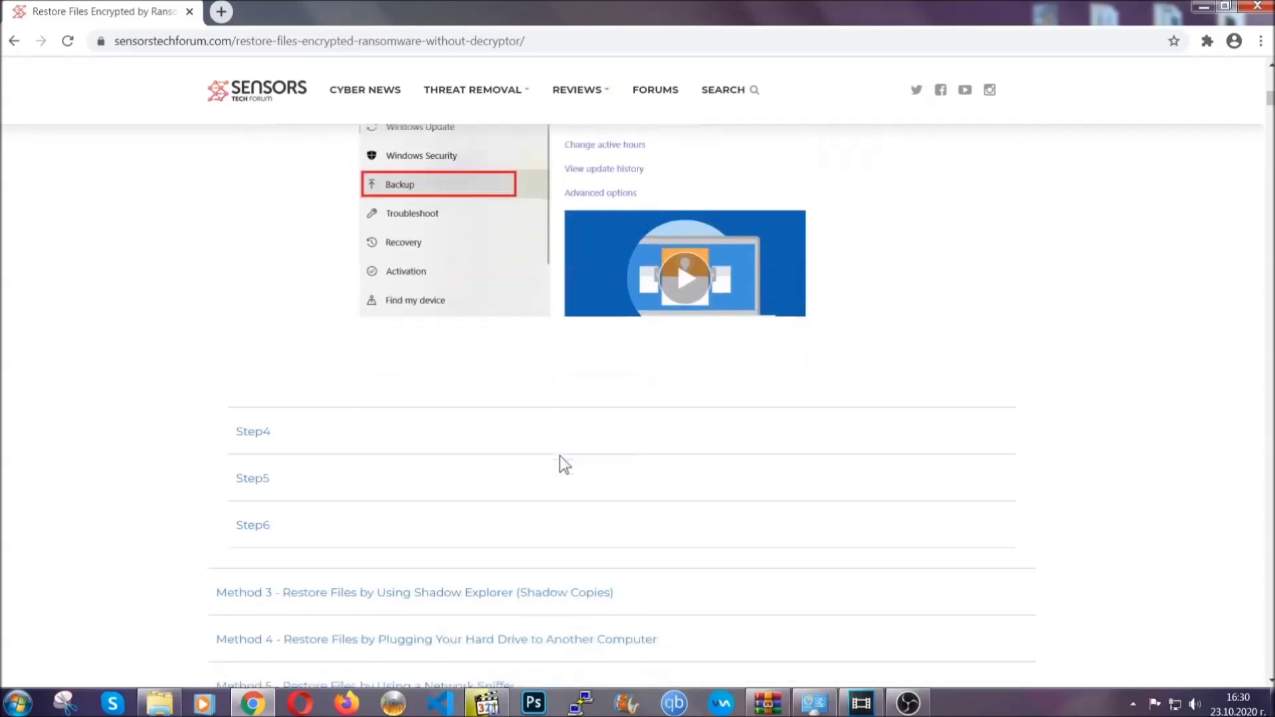
{"action": "scroll", "coordinate": [560, 457], "scroll_direction": "down", "scroll_amount": 7}
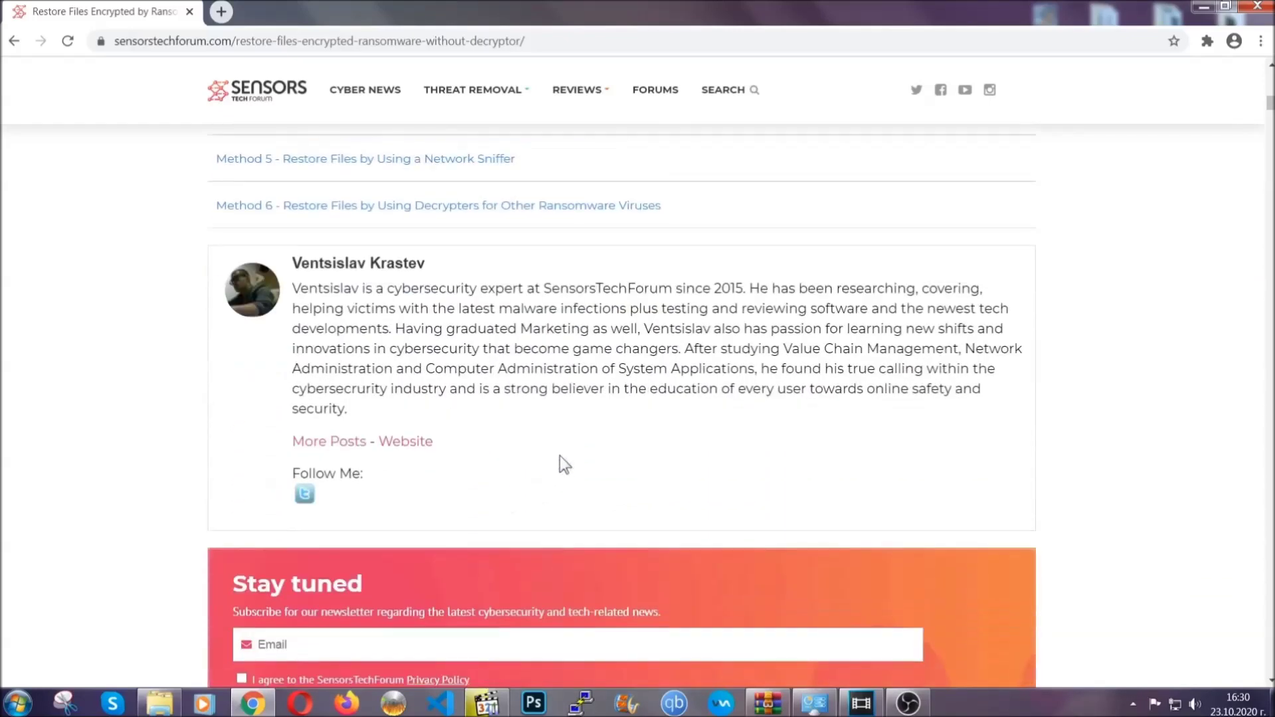
{"action": "scroll", "coordinate": [559, 456], "scroll_direction": "up", "scroll_amount": 20}
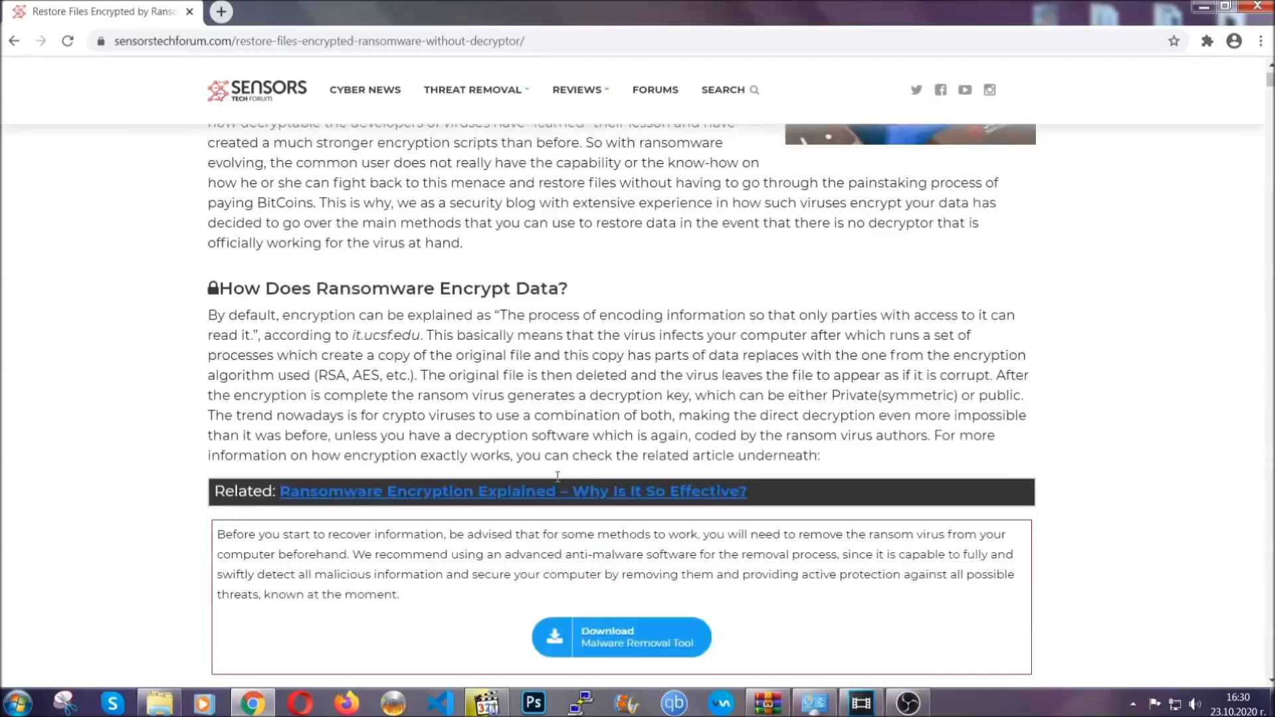
{"action": "scroll", "coordinate": [557, 476], "scroll_direction": "up", "scroll_amount": 4}
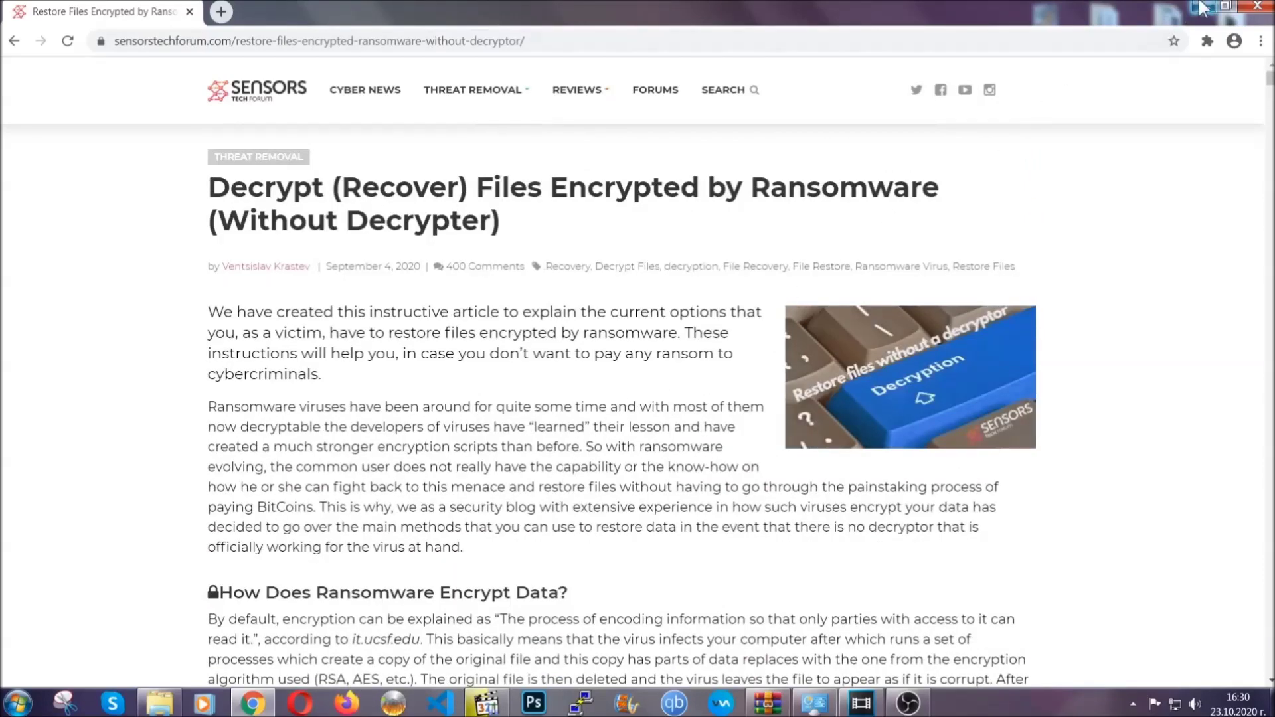
Step: Minimise the Chrome window holding the recovery article to reveal the desktop
{"action": "left_click", "coordinate": [1201, 7]}
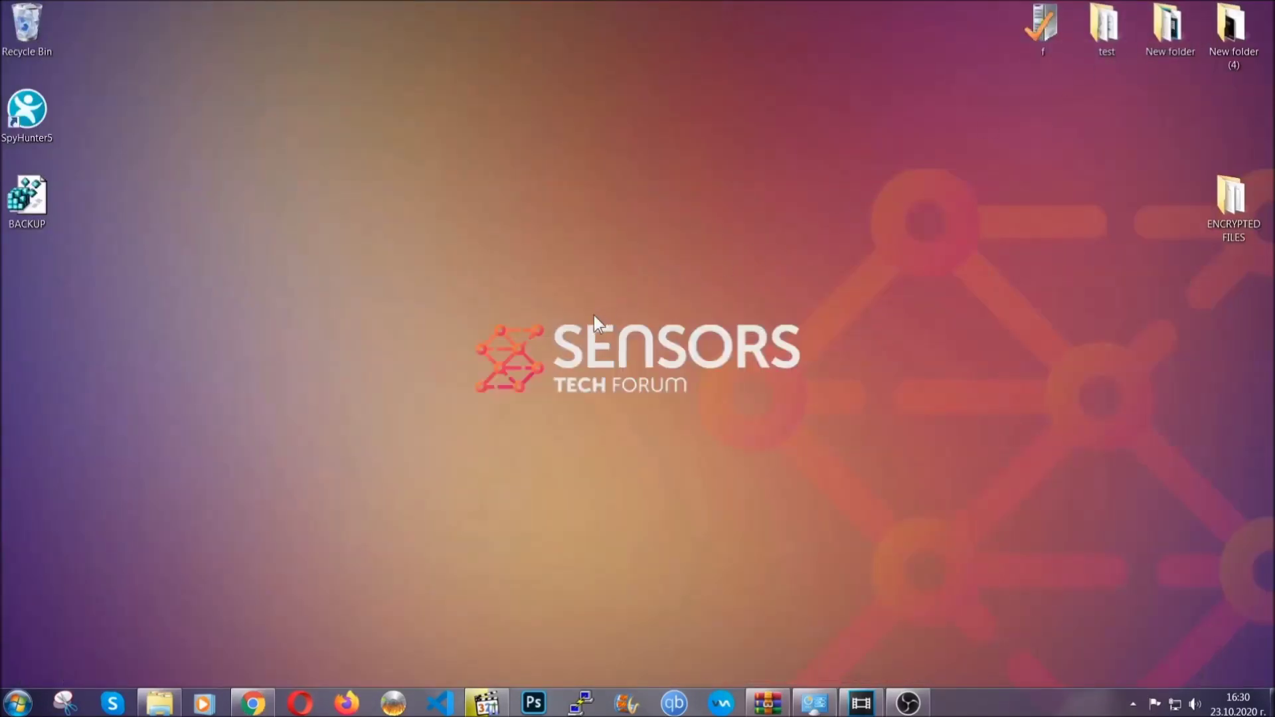